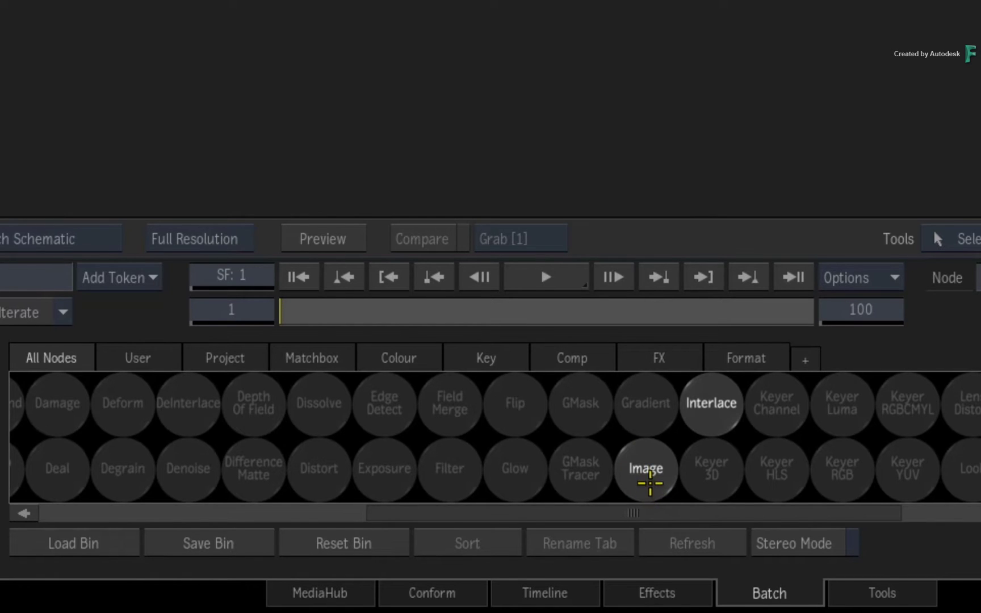
Step: Scroll the node bin back to its start with the roto_manager clip in the schematic
{"action": "scroll", "coordinate": [651, 492], "scroll_direction": "left", "scroll_amount": 10}
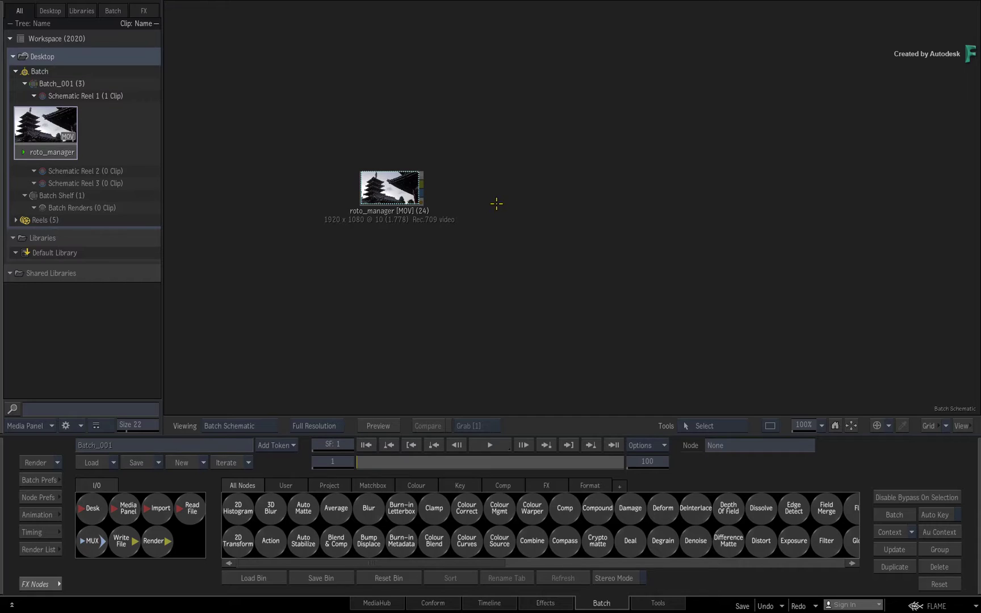
Step: Add a GMask Tracer node (mask76) beside roto_manager and wire the clip into it
{"action": "left_click_drag", "start_coordinate": [388, 190], "coordinate": [389, 191]}
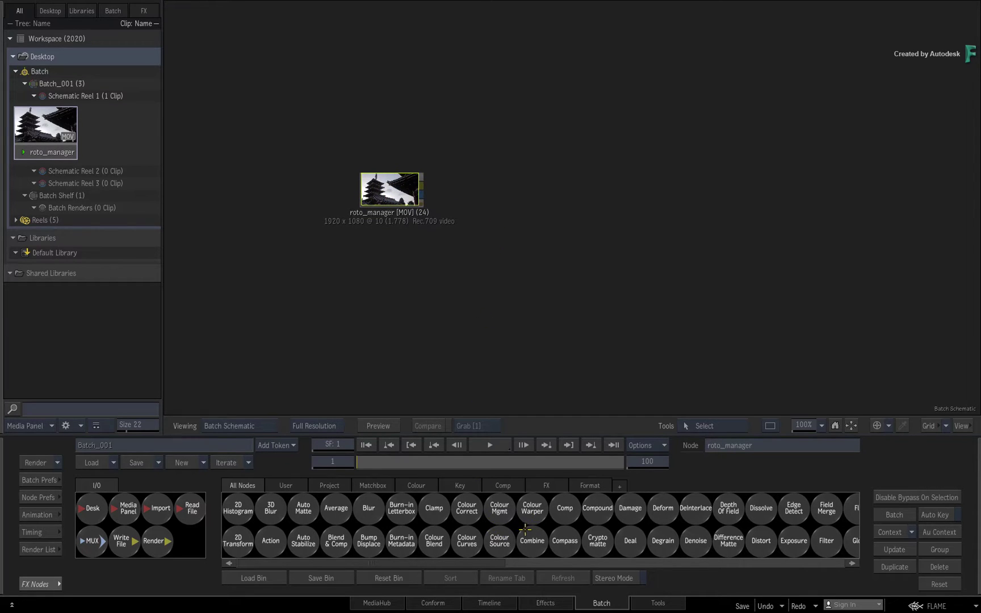
{"action": "key", "text": "g"}
{"action": "left_click_drag", "start_coordinate": [580, 545], "coordinate": [562, 199]}
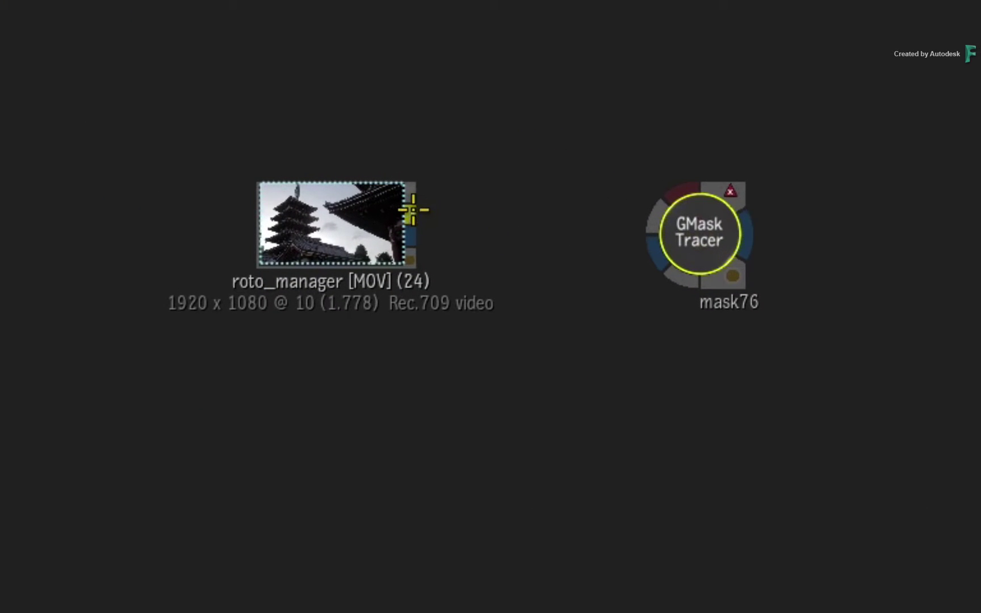
{"action": "left_click_drag", "start_coordinate": [419, 212], "coordinate": [702, 240]}
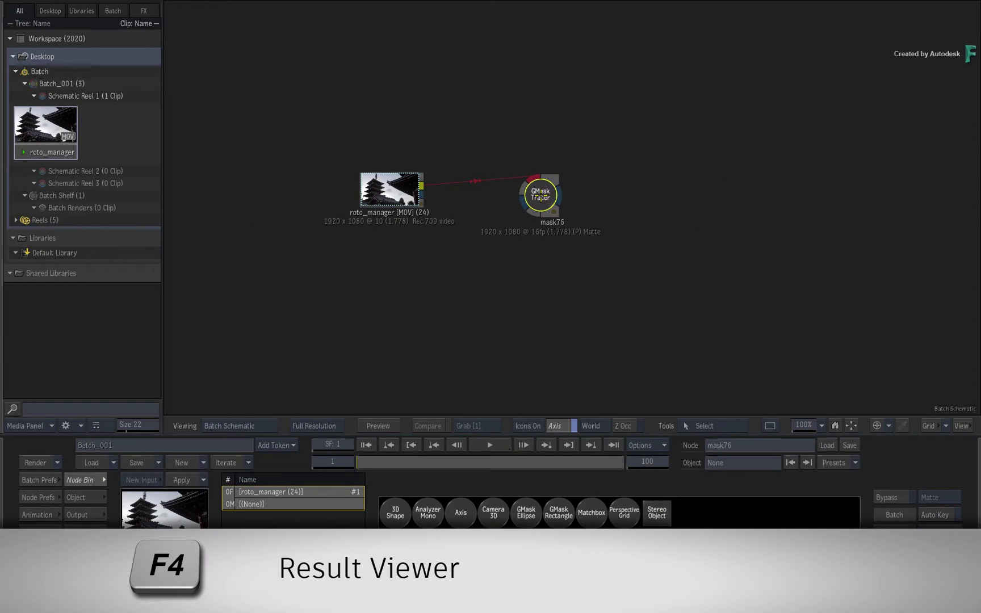
Step: Show mask76's white matte in the Result view with the Media Panel hidden
{"action": "key", "text": "F4"}
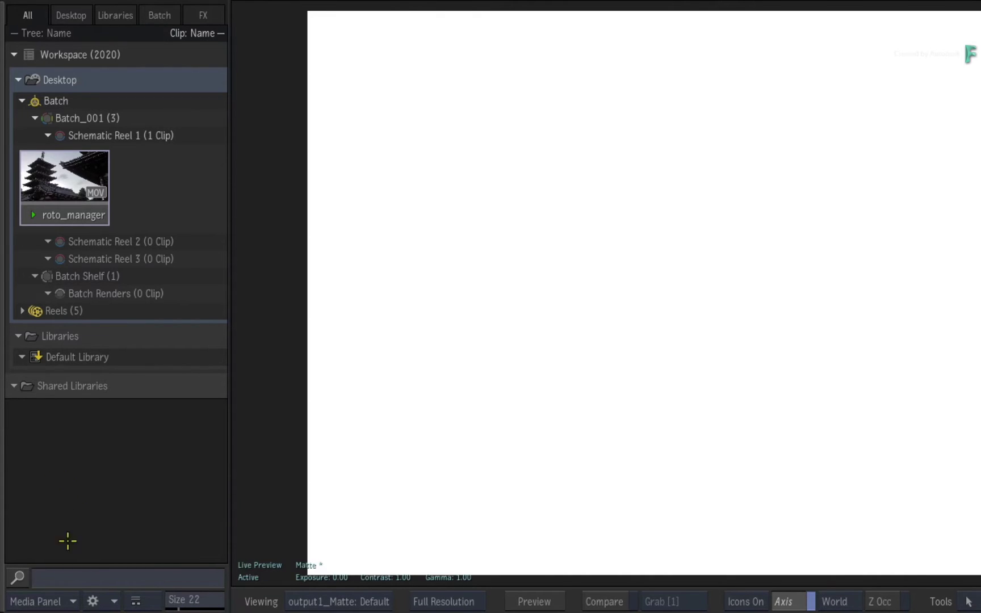
{"action": "left_click", "coordinate": [71, 602]}
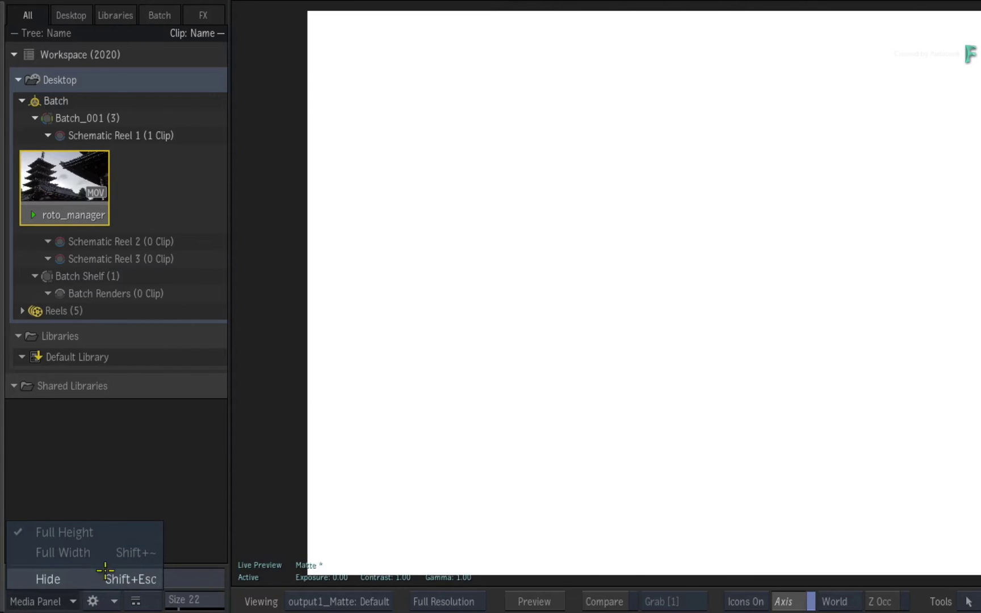
{"action": "left_click_drag", "start_coordinate": [318, 386], "coordinate": [3, 389]}
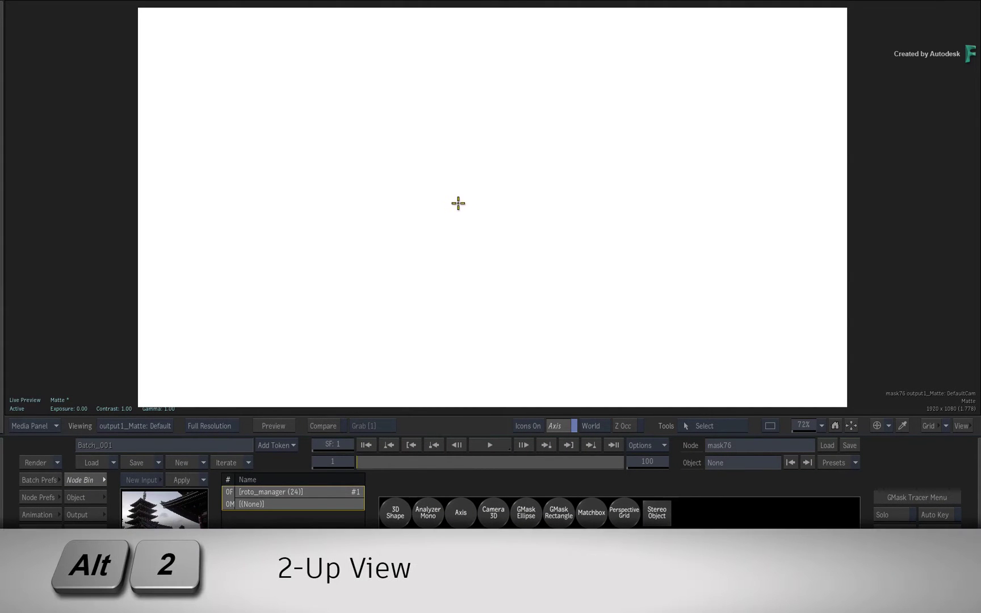
Step: Split the display 2-up, with the Manager on the left and the matte result on the right
{"action": "key", "text": "alt+2"}
{"action": "key", "text": "F4"}
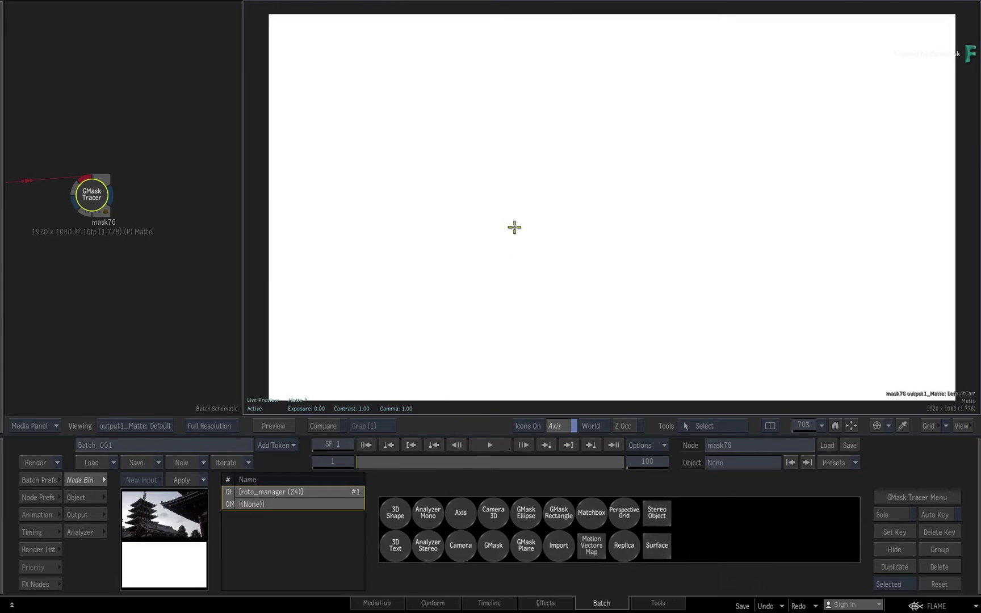
{"action": "left_click", "coordinate": [141, 306]}
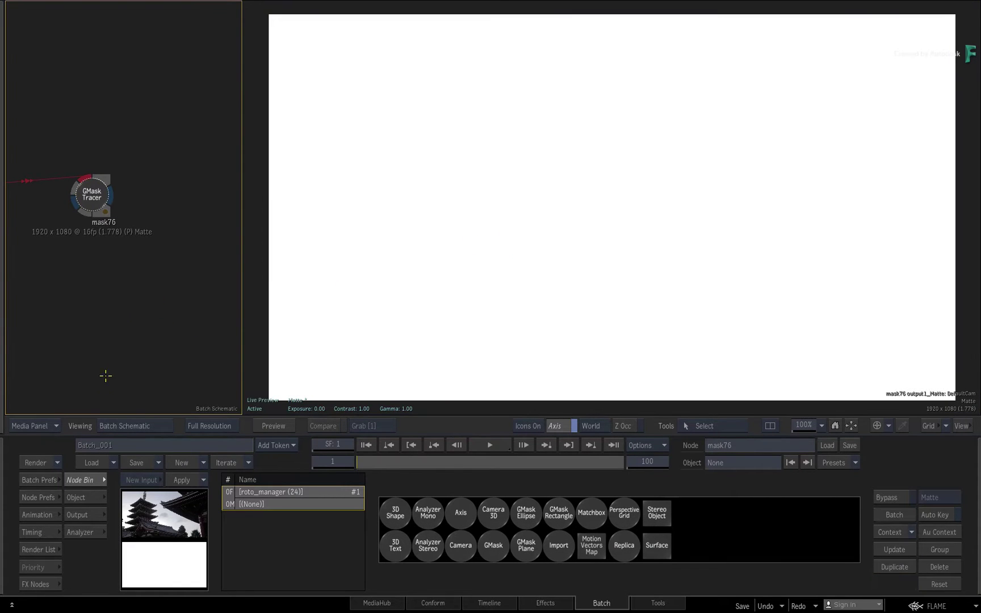
{"action": "left_click", "coordinate": [153, 426]}
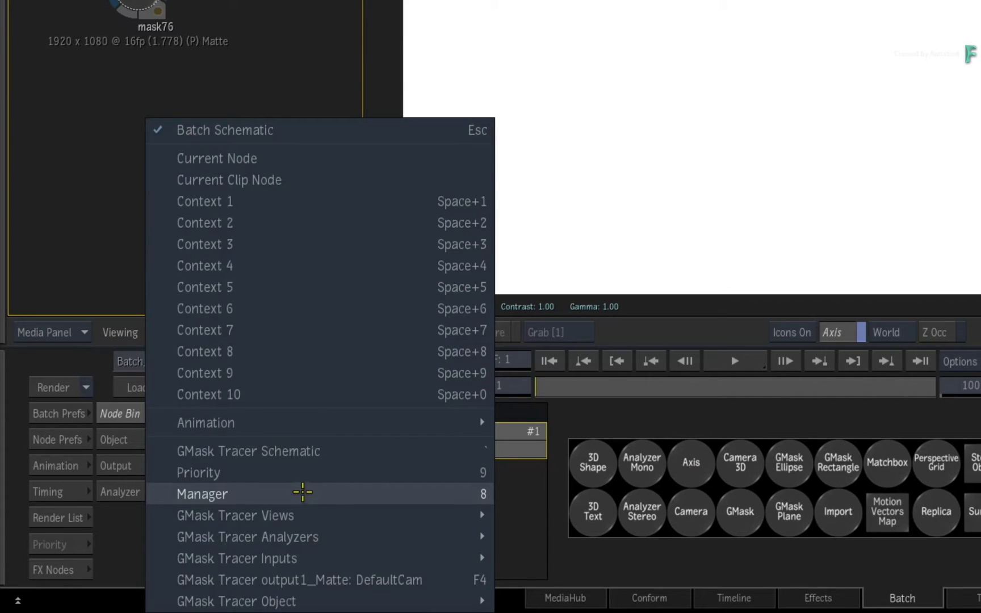
{"action": "left_click", "coordinate": [303, 495]}
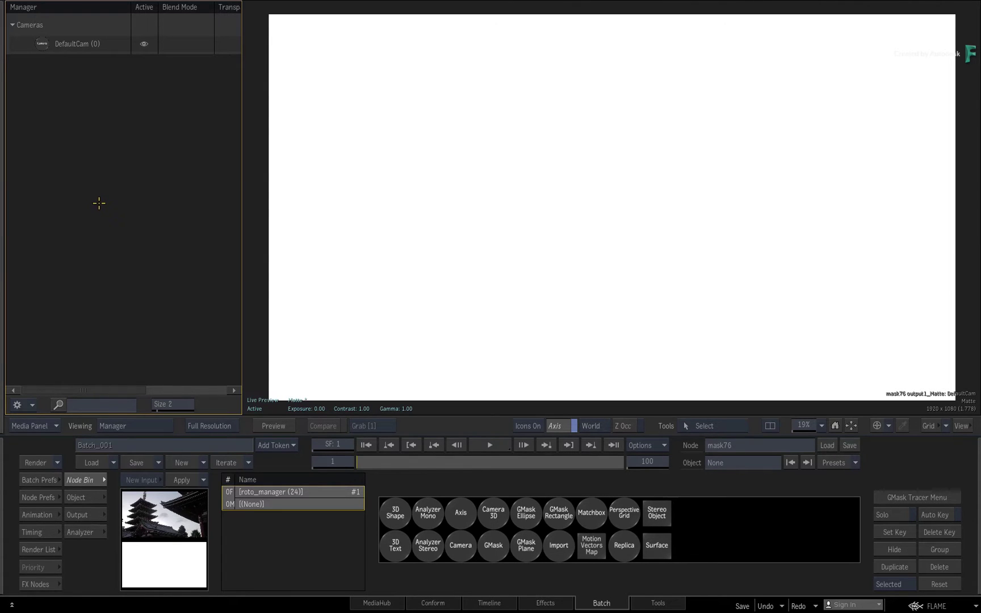
Step: Reopen the GMask Tracer node's editor from the schematic
{"action": "key", "text": "Escape"}
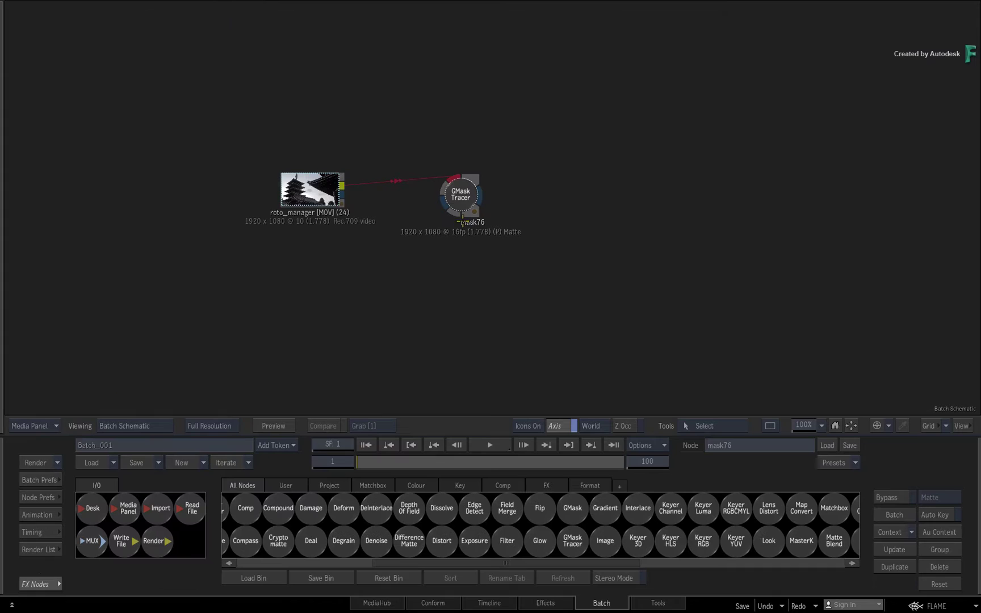
{"action": "left_click", "coordinate": [464, 197]}
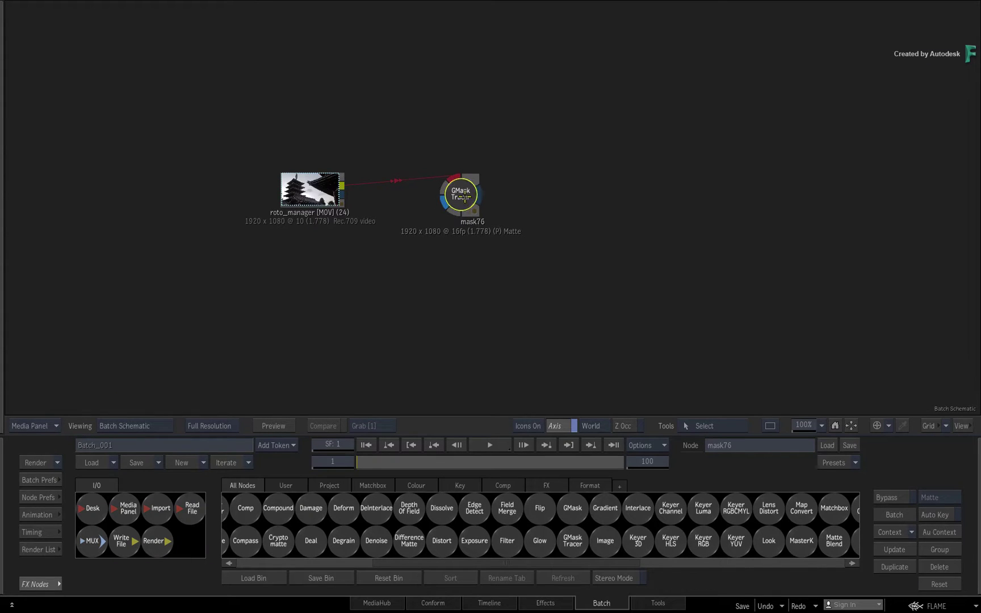
{"action": "double_click", "coordinate": [464, 196]}
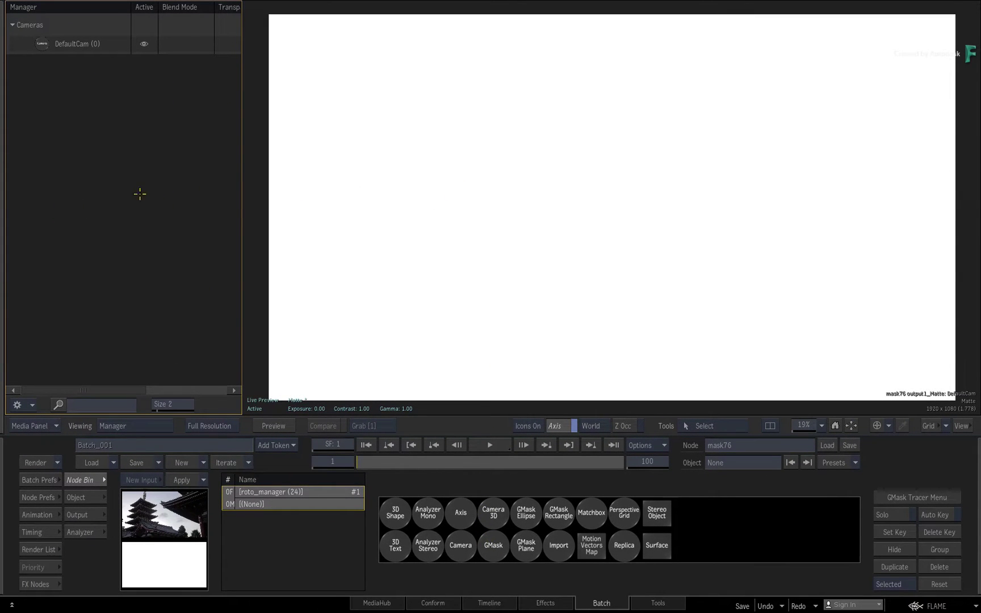
Step: Add gmask1 under GMasks using the Manager's Add Objects > GMask menu
{"action": "right_click", "coordinate": [108, 174]}
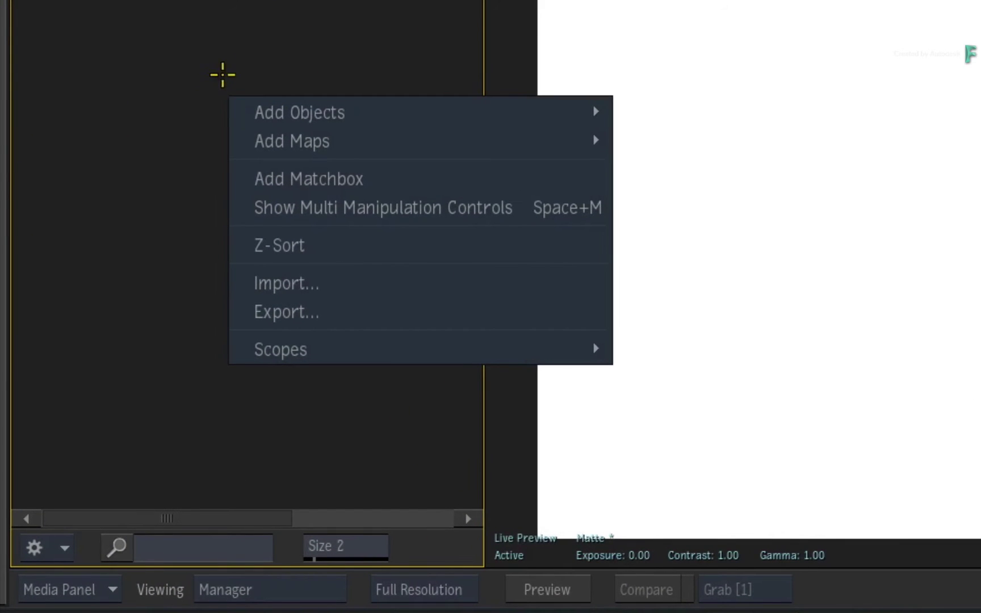
{"action": "mouse_move", "coordinate": [420, 115]}
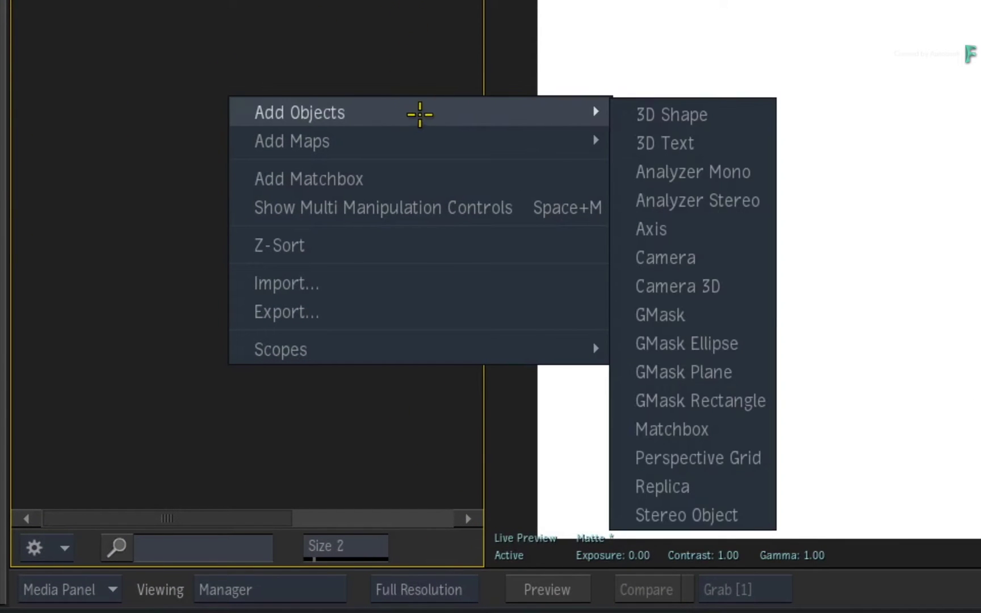
{"action": "left_click", "coordinate": [725, 312]}
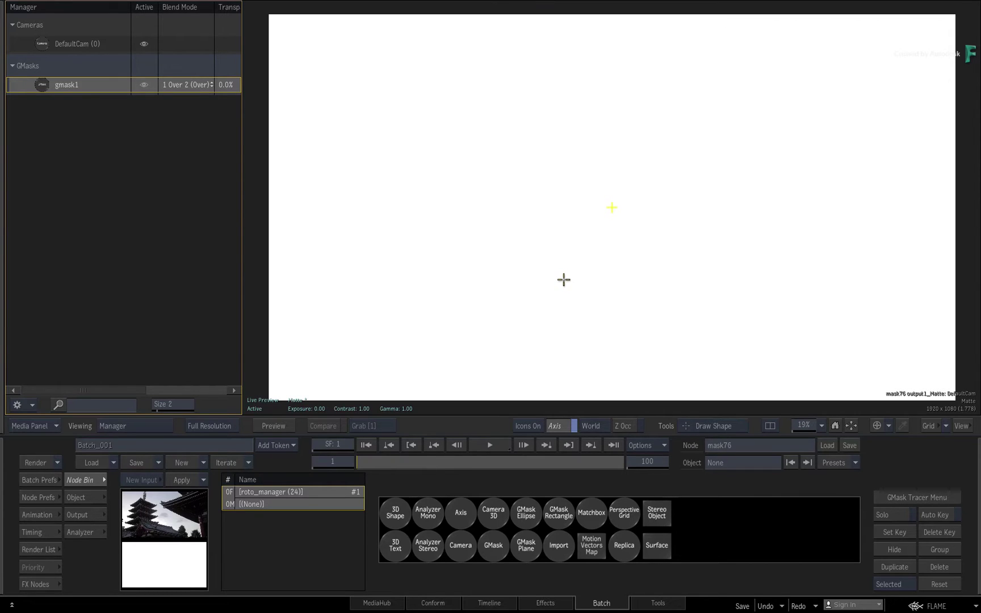
Step: Draw gmask1's five-point shape over the pagoda's upper roof and verify its white matte
{"action": "key", "text": "F1"}
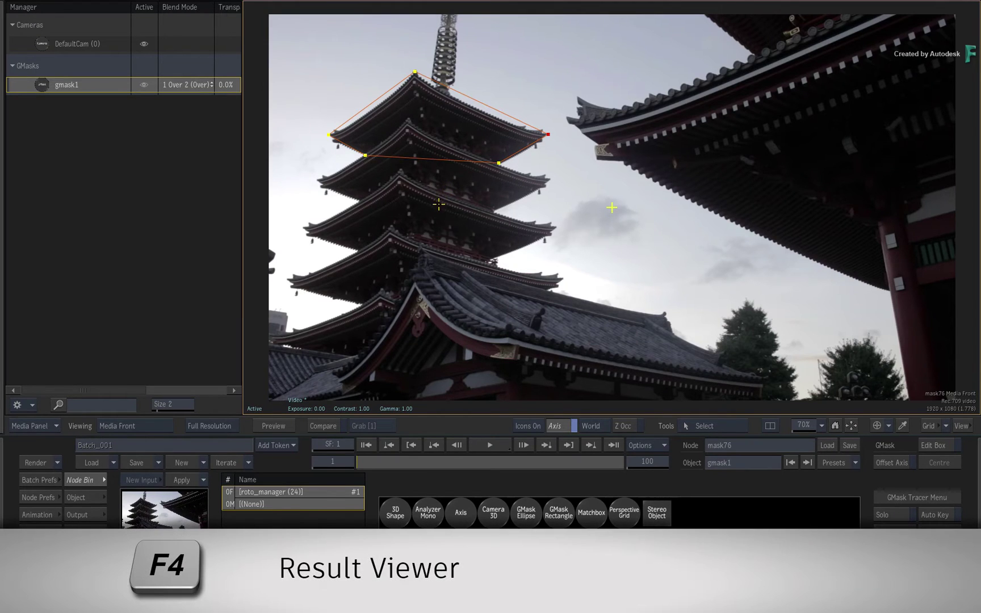
{"action": "key", "text": "F4"}
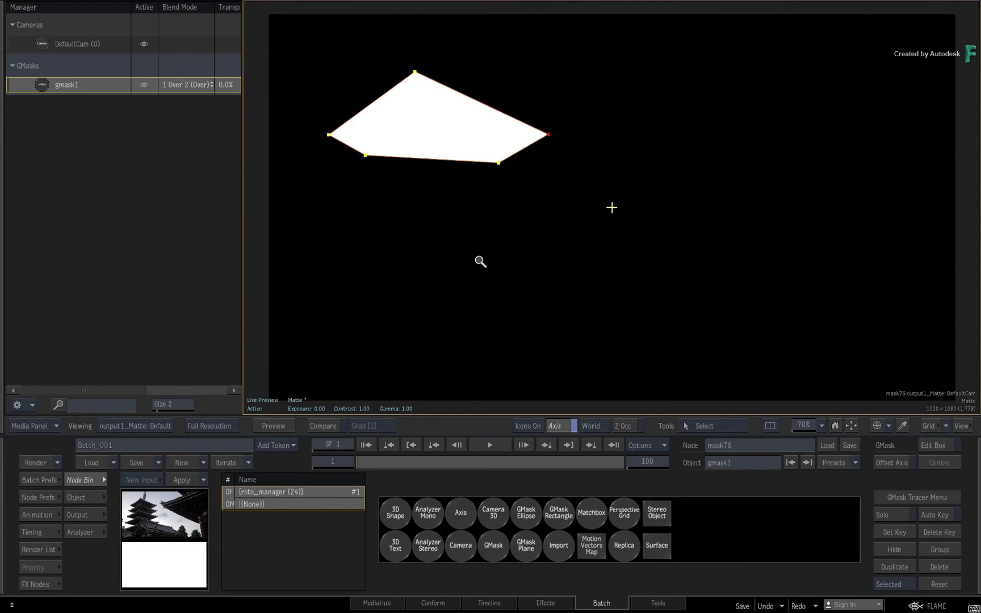
{"action": "left_click_drag", "start_coordinate": [464, 258], "coordinate": [628, 325]}
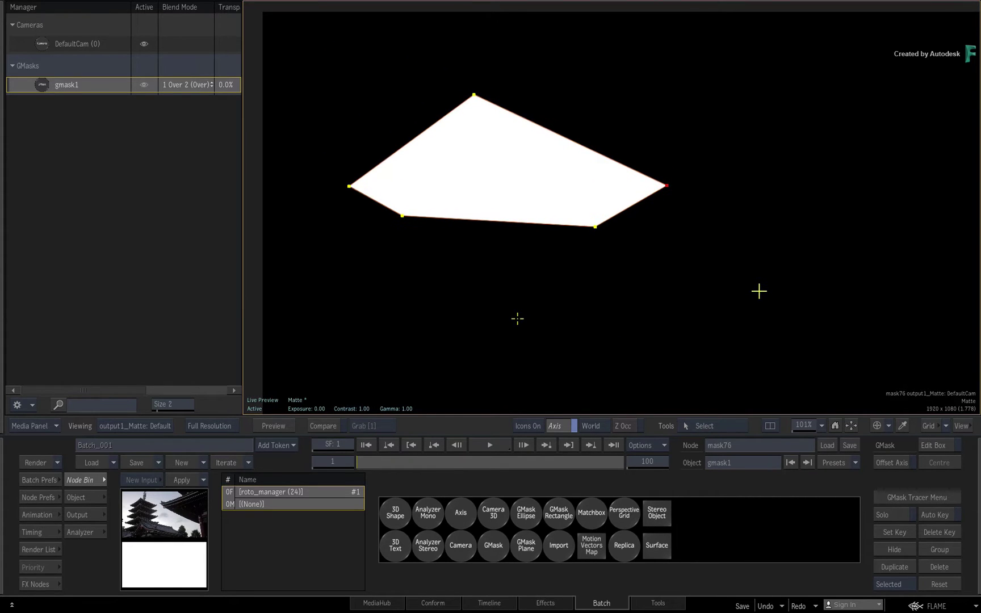
{"action": "key", "text": "F1"}
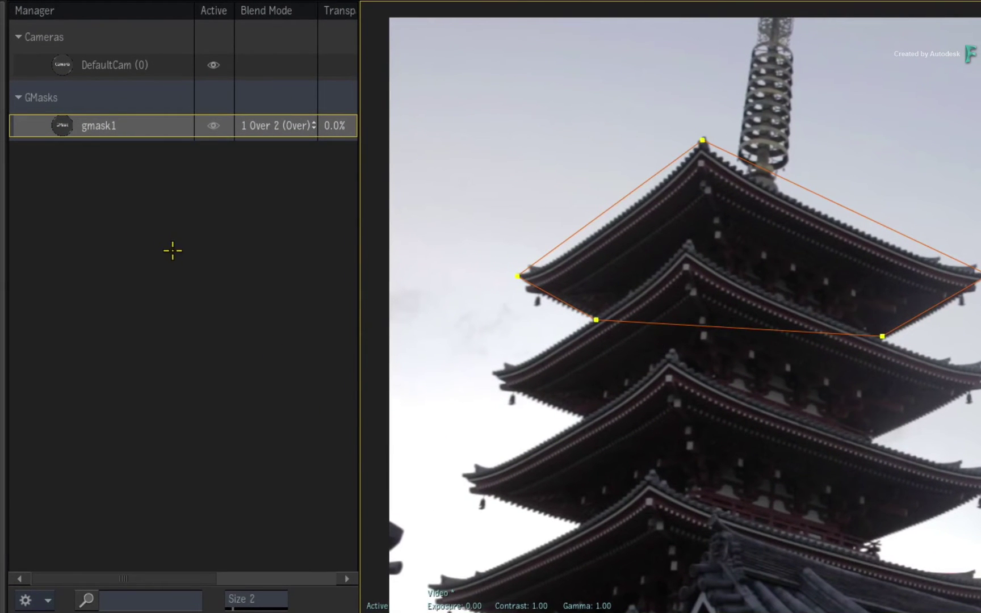
Step: Deselect gmask1 and add a second GMask object, gmask2, via Add Objects
{"action": "left_click", "coordinate": [172, 251]}
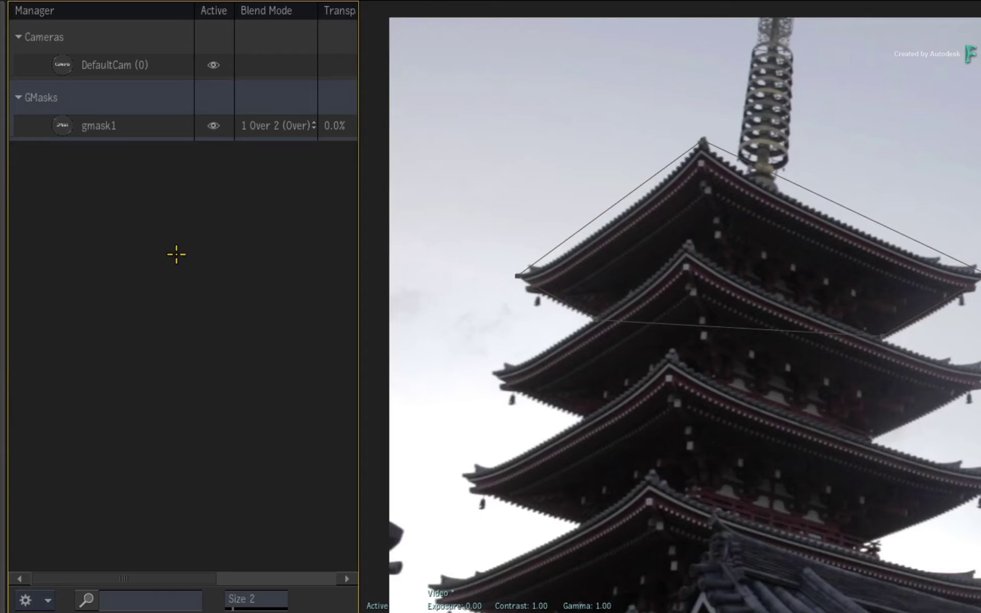
{"action": "right_click", "coordinate": [160, 244]}
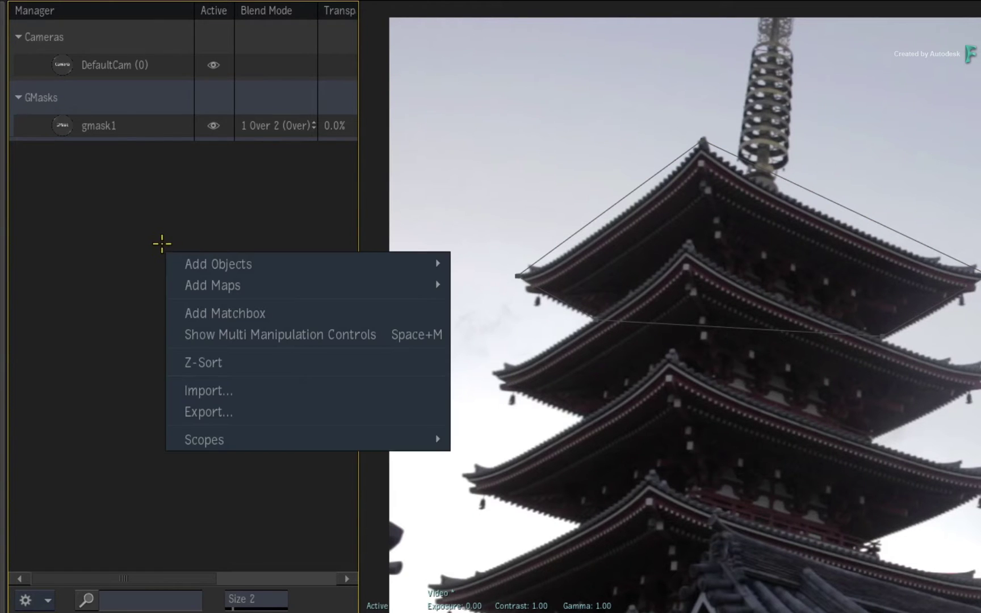
{"action": "mouse_move", "coordinate": [193, 254]}
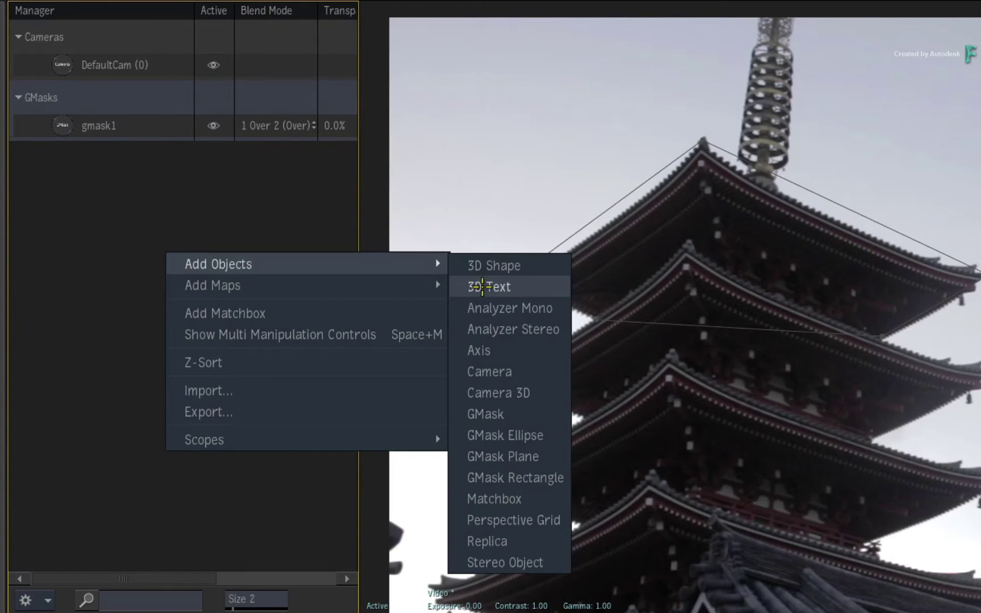
{"action": "left_click", "coordinate": [536, 416]}
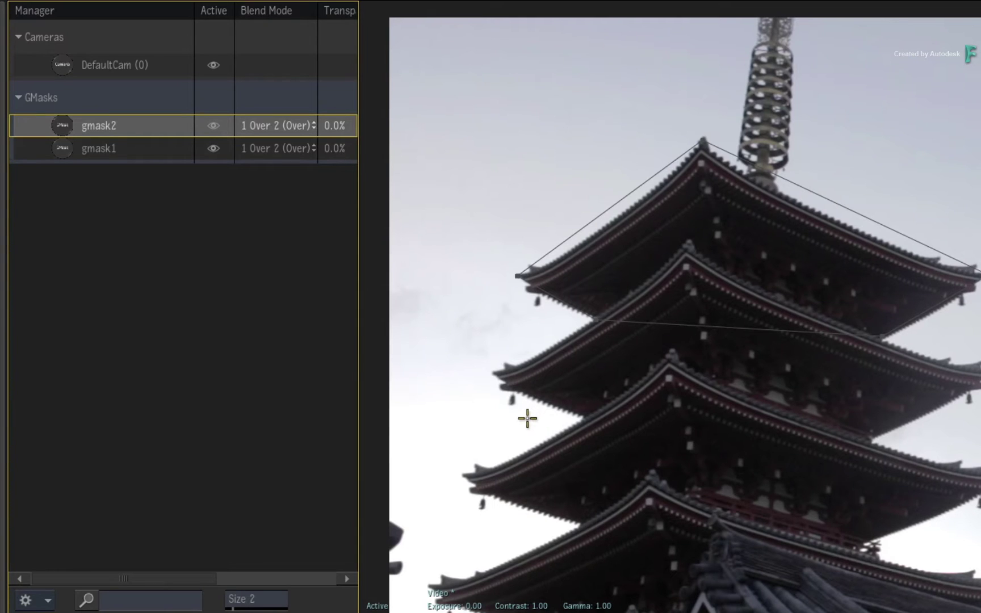
Step: Outline the pagoda's second roof tier with a closed five-point gmask2 shape
{"action": "left_click", "coordinate": [493, 372]}
{"action": "left_click", "coordinate": [686, 242]}
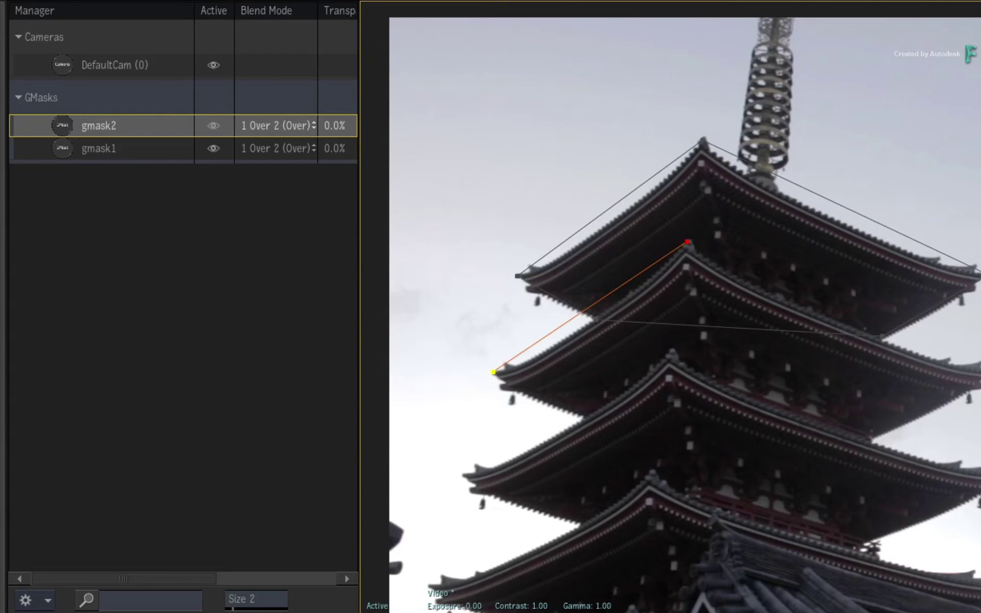
{"action": "left_click", "coordinate": [977, 369]}
{"action": "left_click", "coordinate": [874, 439]}
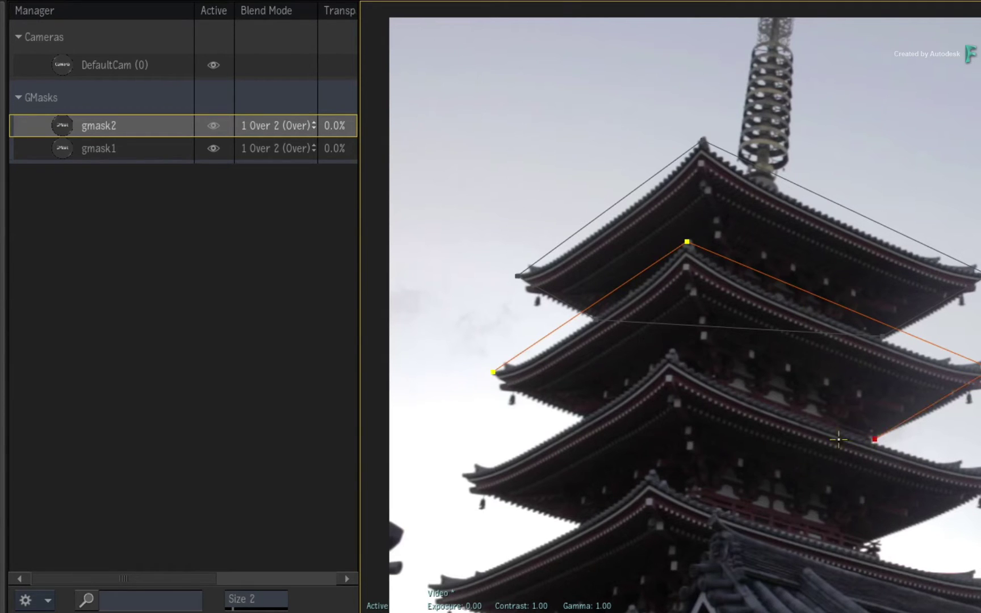
{"action": "left_click", "coordinate": [584, 418]}
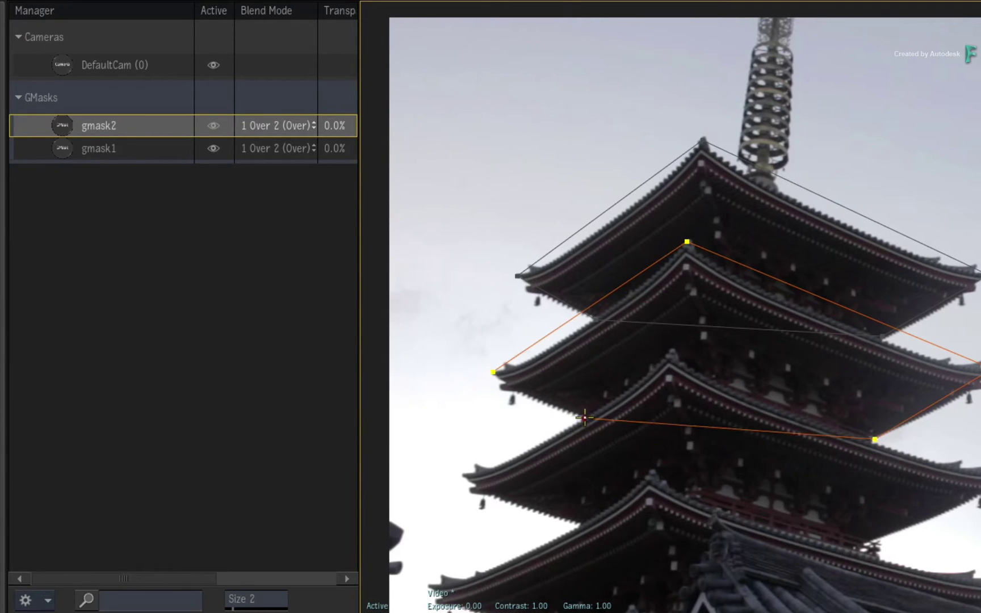
{"action": "left_click", "coordinate": [493, 372]}
{"action": "left_click_drag", "start_coordinate": [687, 242], "coordinate": [691, 241]}
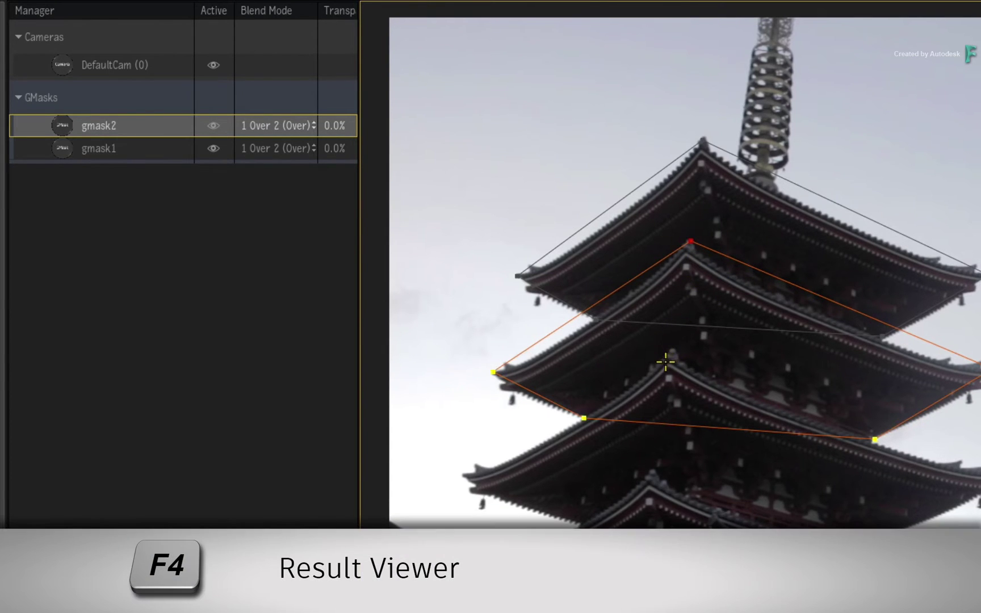
{"action": "key", "text": "F4"}
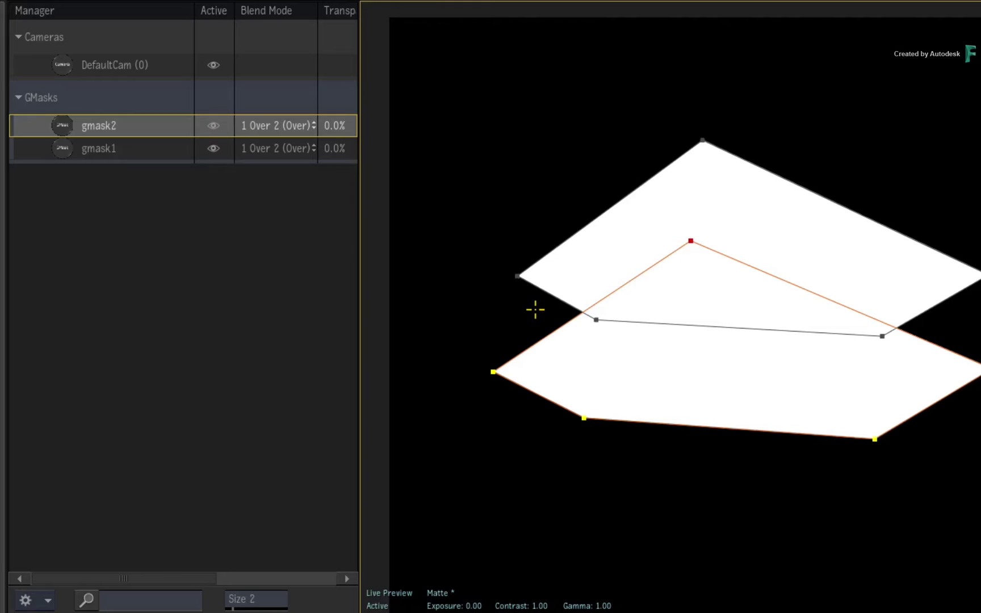
{"action": "left_click", "coordinate": [548, 290]}
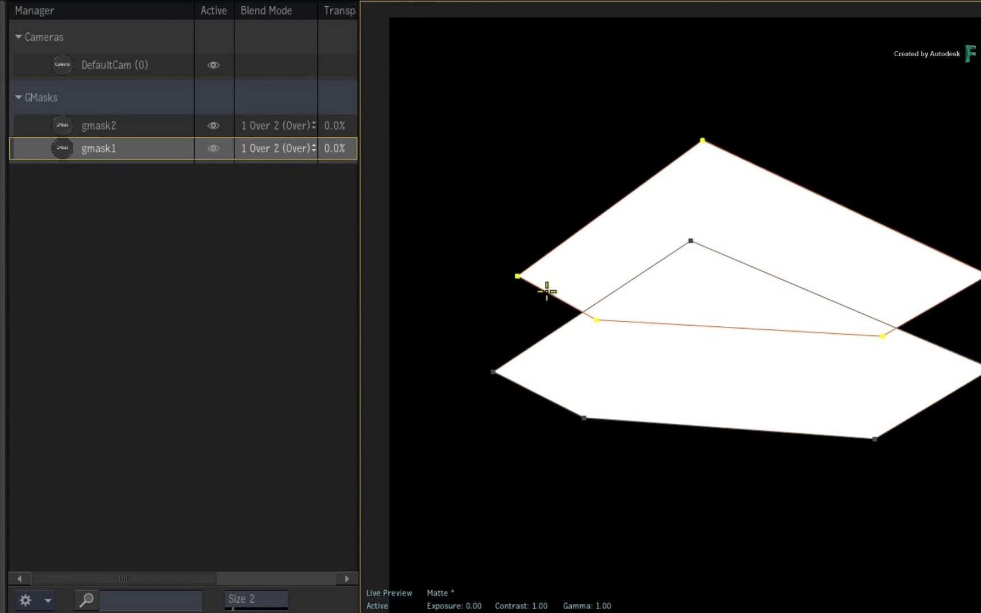
{"action": "left_click", "coordinate": [558, 329]}
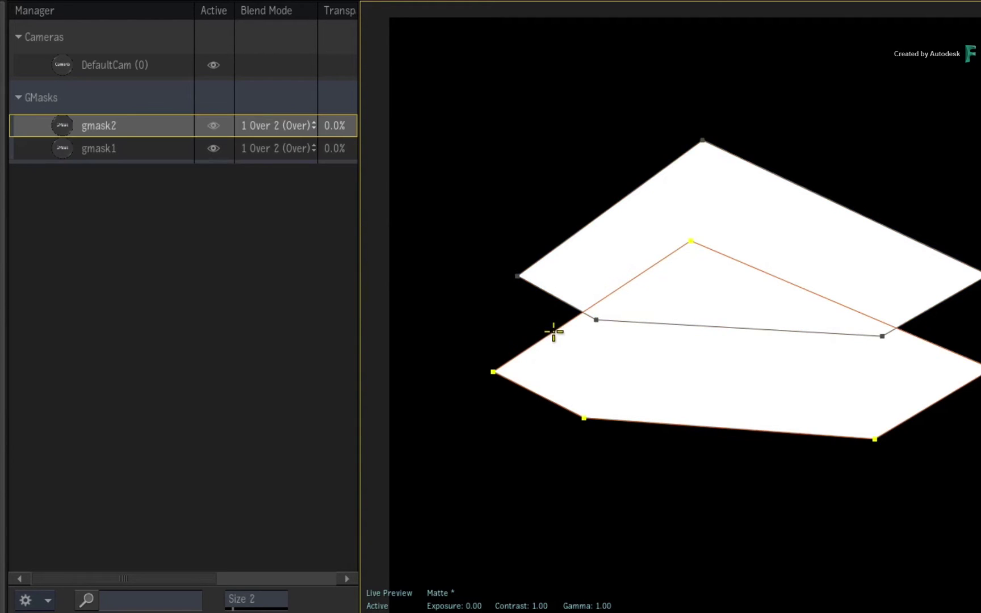
{"action": "left_click", "coordinate": [63, 143]}
{"action": "left_click", "coordinate": [62, 124]}
{"action": "left_click", "coordinate": [63, 146]}
{"action": "left_click", "coordinate": [66, 122]}
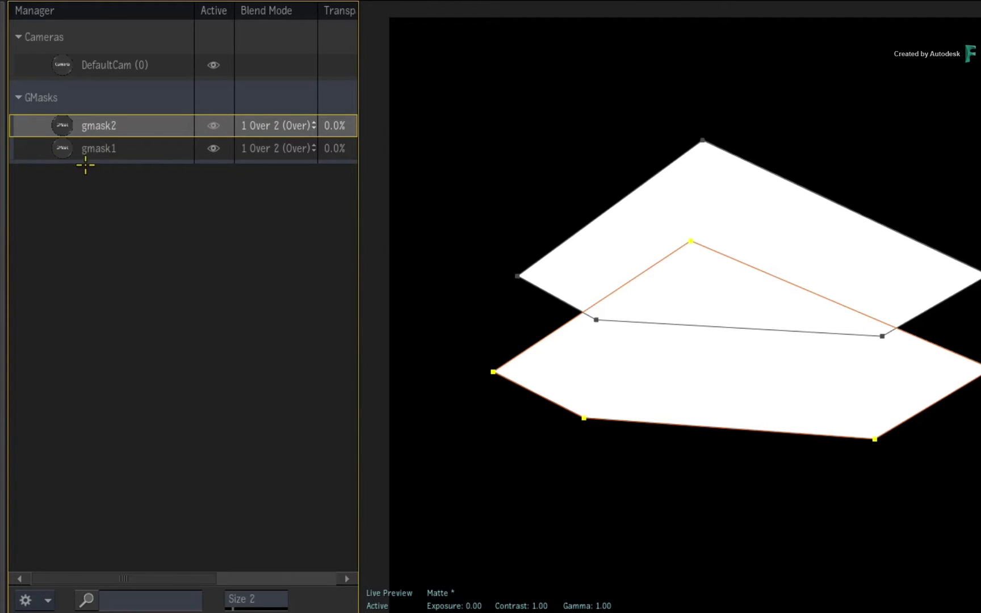
Step: Rename both masks by replacing 'gmask' with 'roof', giving roof1 and roof2
{"action": "double_click", "coordinate": [101, 125]}
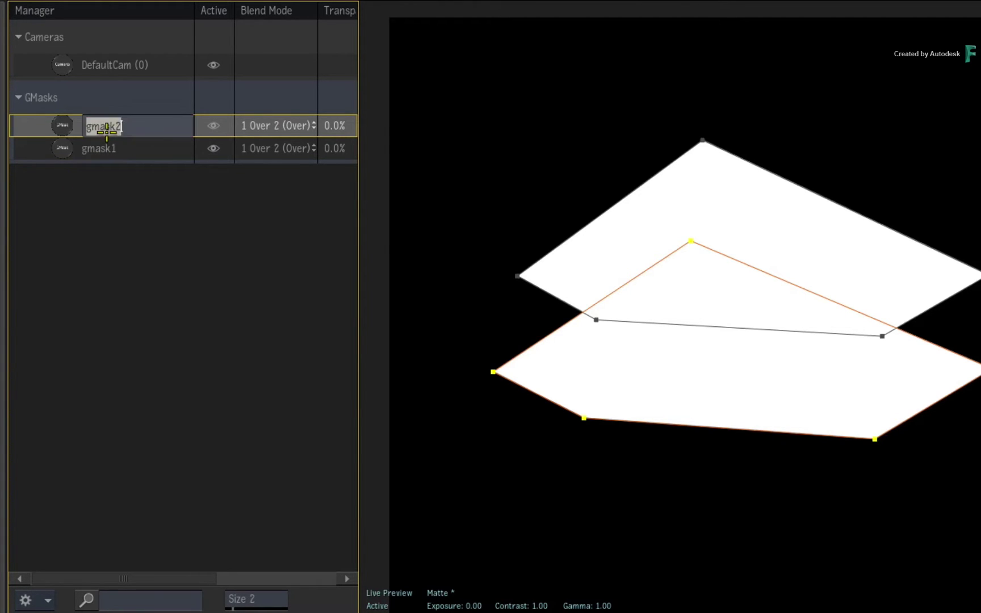
{"action": "left_click", "coordinate": [121, 166]}
{"action": "left_click", "coordinate": [131, 126]}
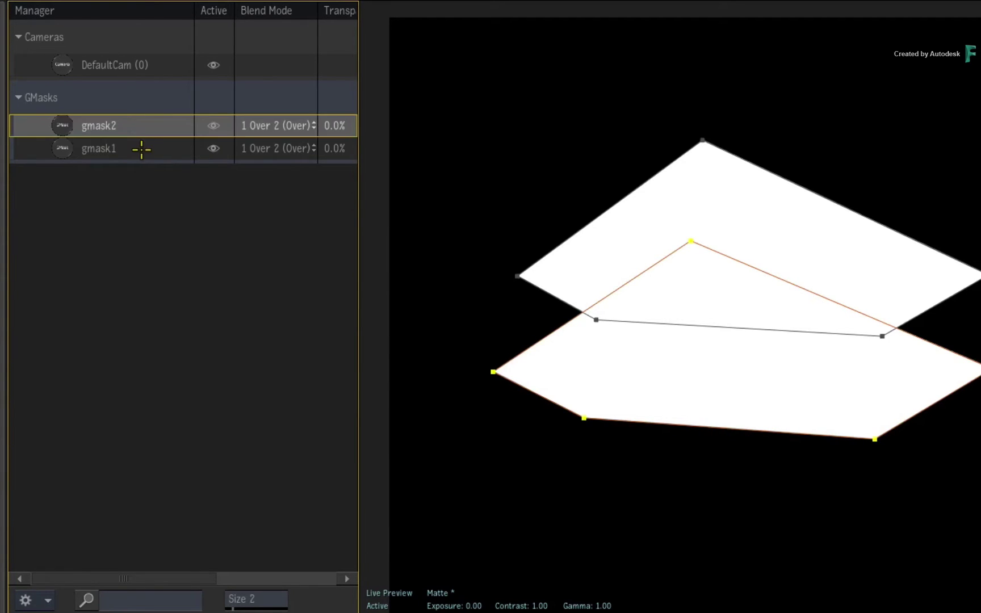
{"action": "left_click", "coordinate": [141, 149], "text": "ctrl"}
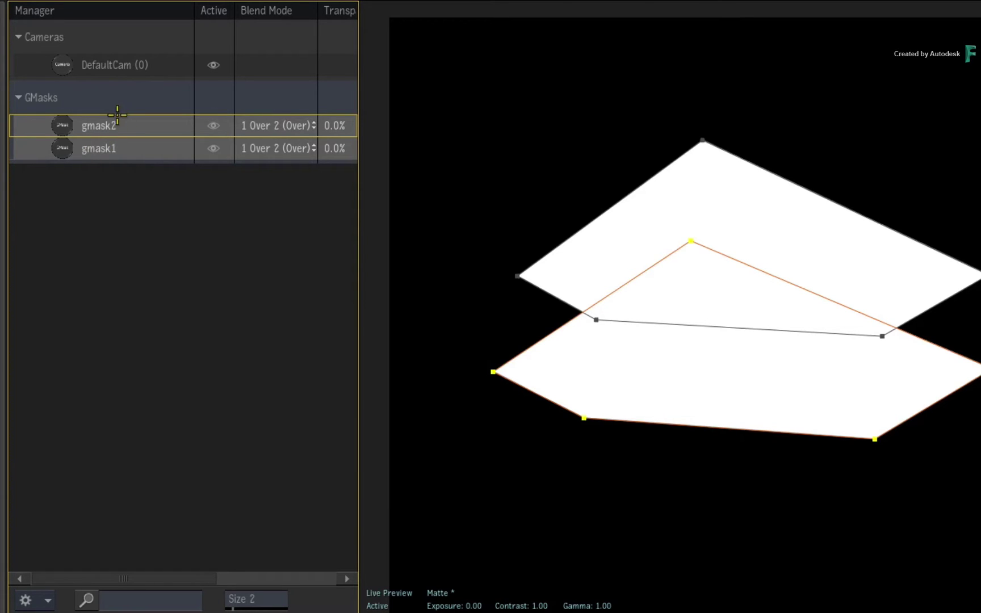
{"action": "left_click", "coordinate": [102, 148]}
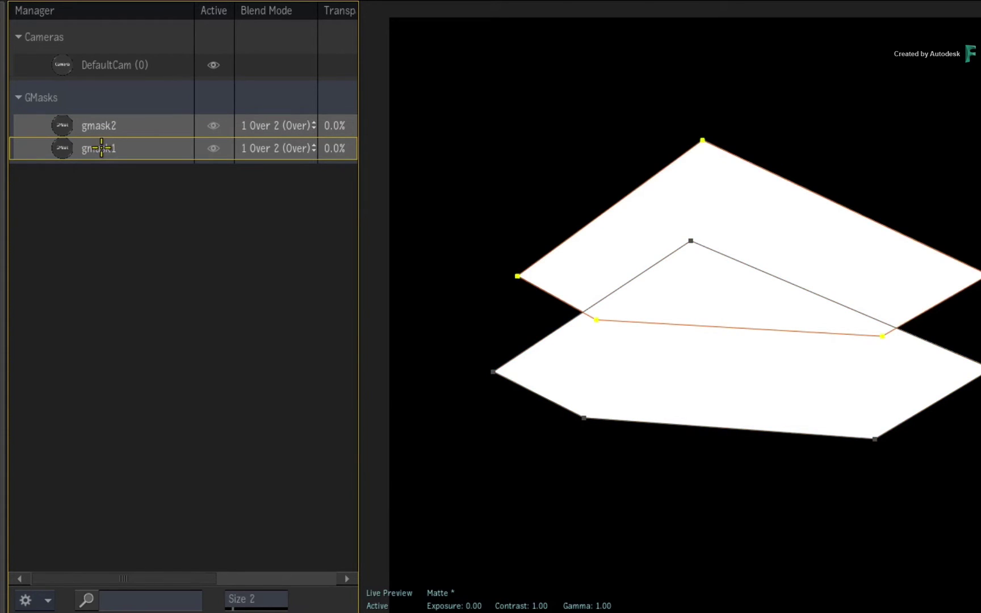
{"action": "double_click", "coordinate": [102, 148]}
{"action": "left_click_drag", "start_coordinate": [114, 149], "coordinate": [86, 150]}
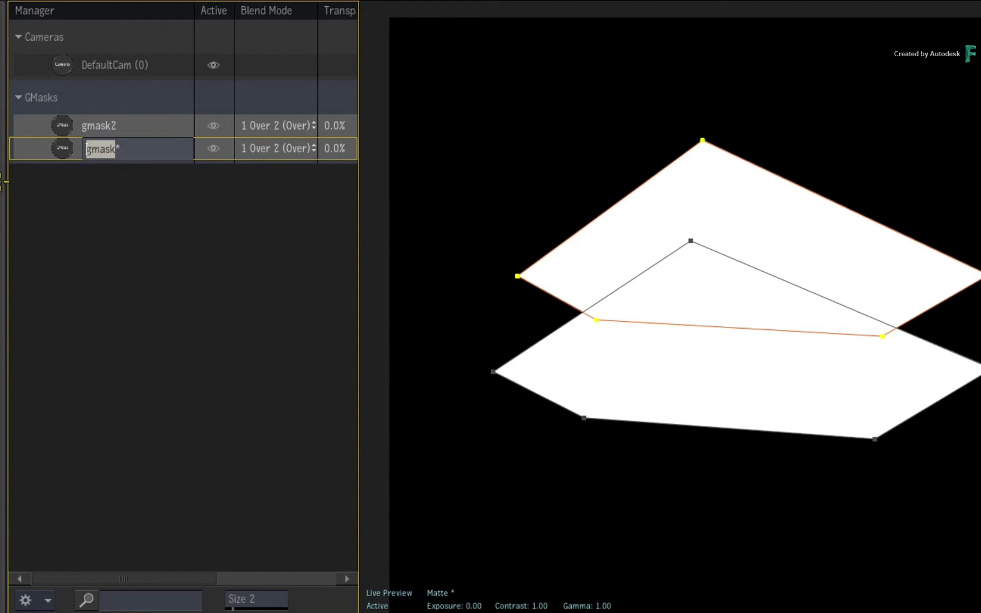
{"action": "type", "text": "roof*"}
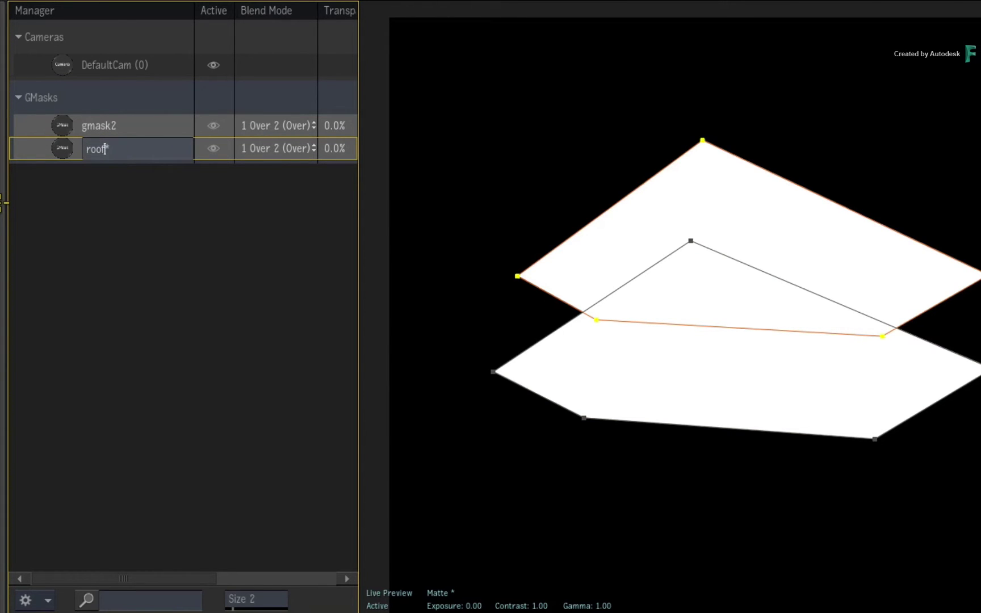
{"action": "key", "text": "Return"}
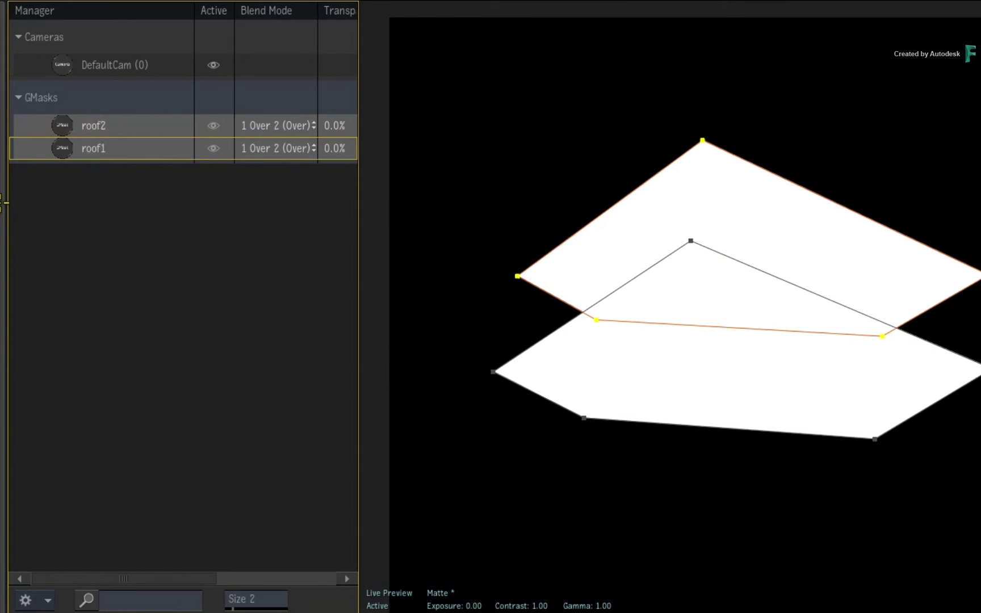
Step: Toggle the eye icons to hide and re-show roof1 and roof2 in the viewer
{"action": "left_click", "coordinate": [131, 174]}
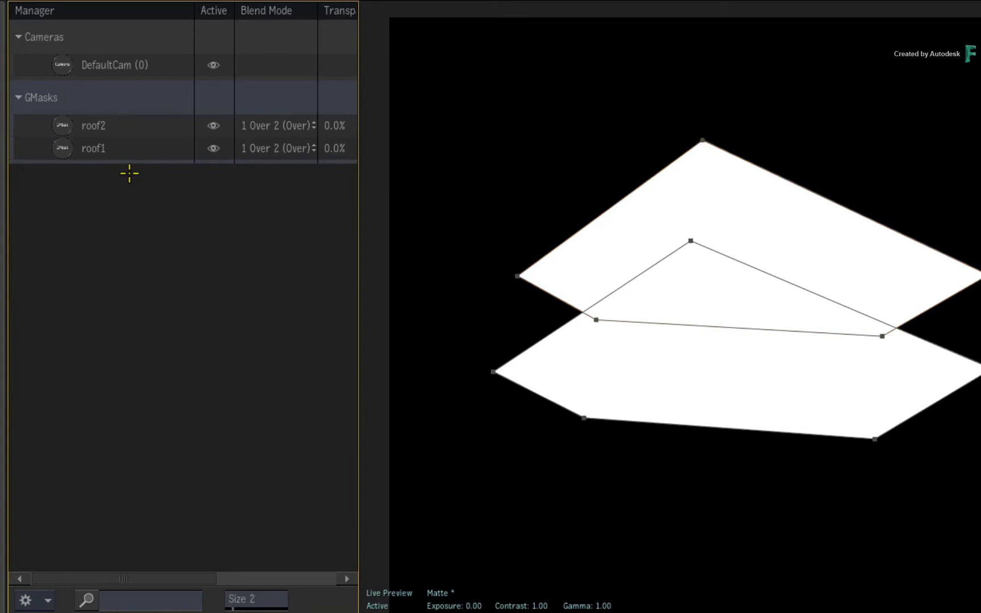
{"action": "left_click", "coordinate": [213, 125]}
{"action": "left_click", "coordinate": [215, 148]}
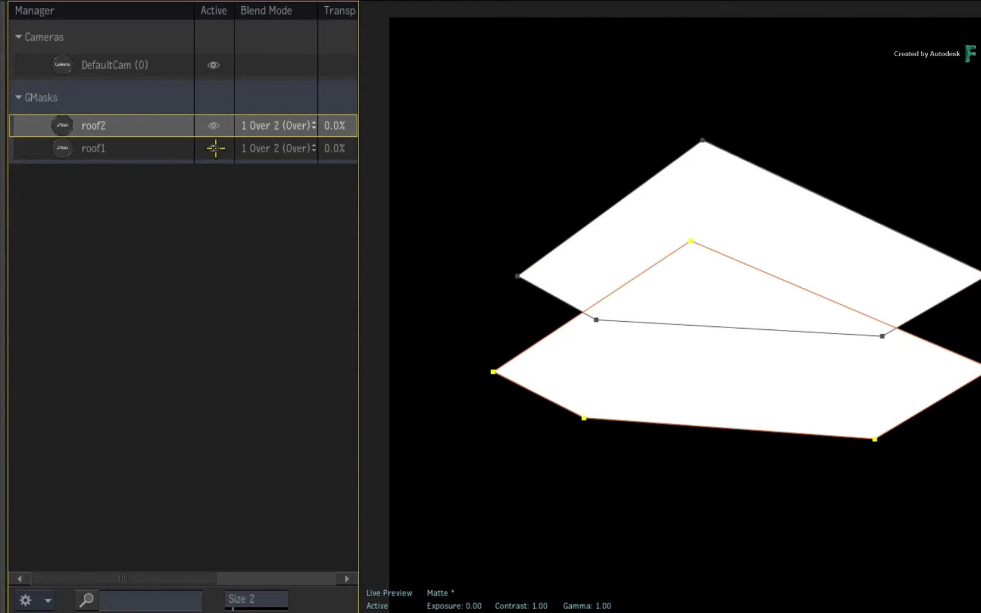
{"action": "left_click", "coordinate": [217, 148]}
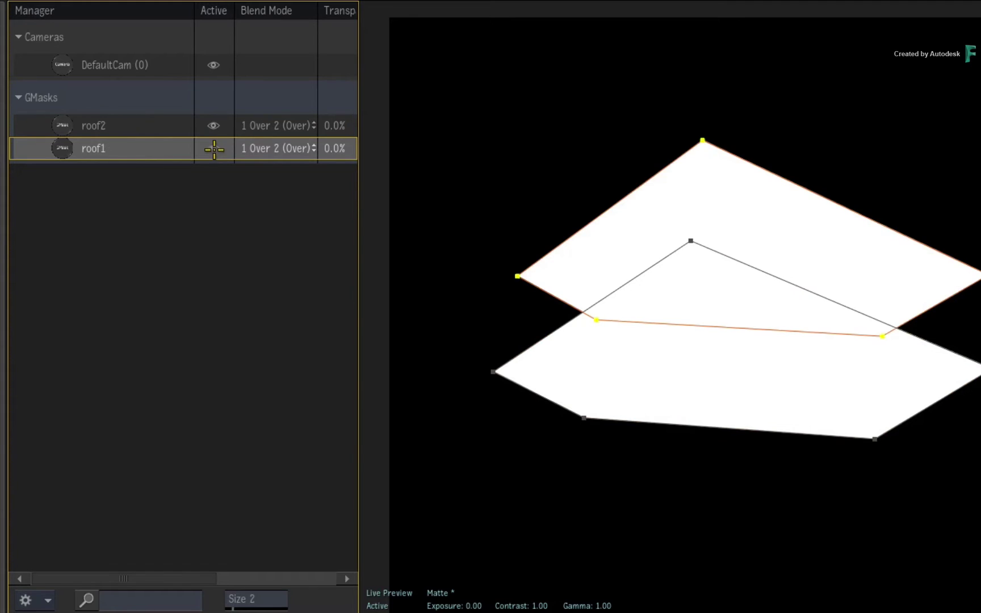
{"action": "left_click", "coordinate": [171, 189]}
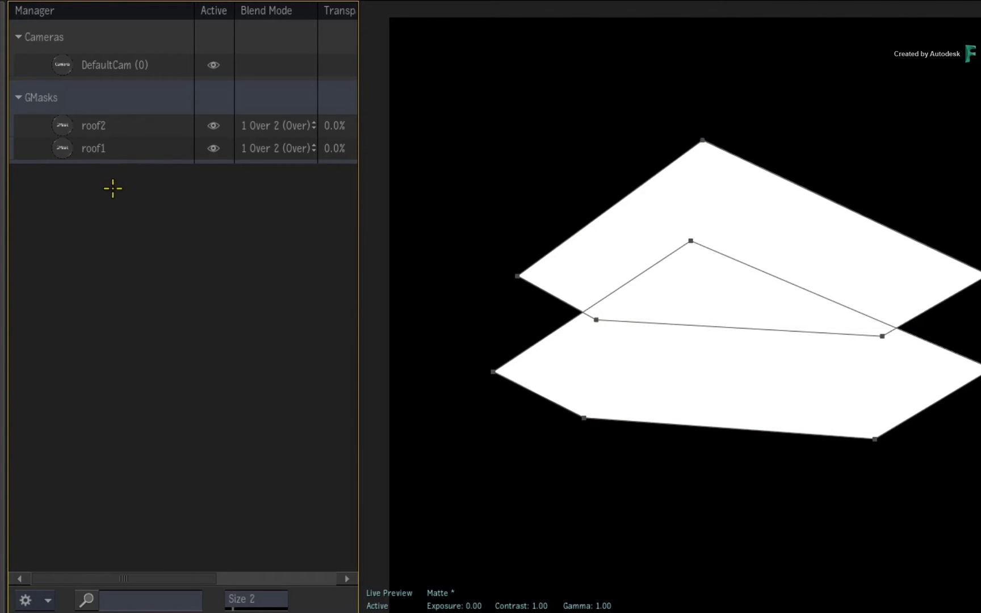
Step: Switch the active mask between roof1 and roof2, ending on roof2
{"action": "left_click", "coordinate": [60, 147]}
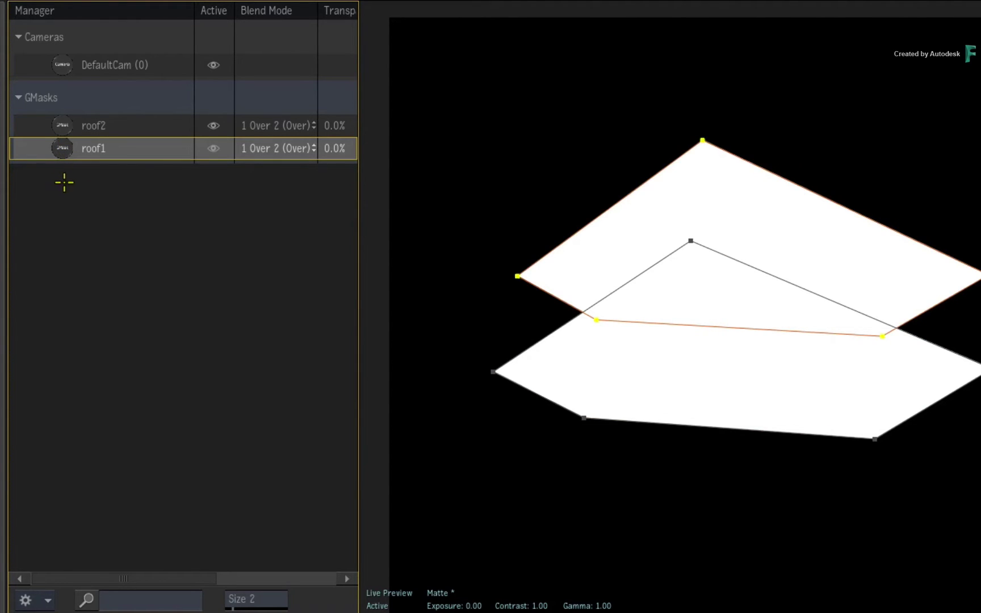
{"action": "left_click", "coordinate": [62, 127]}
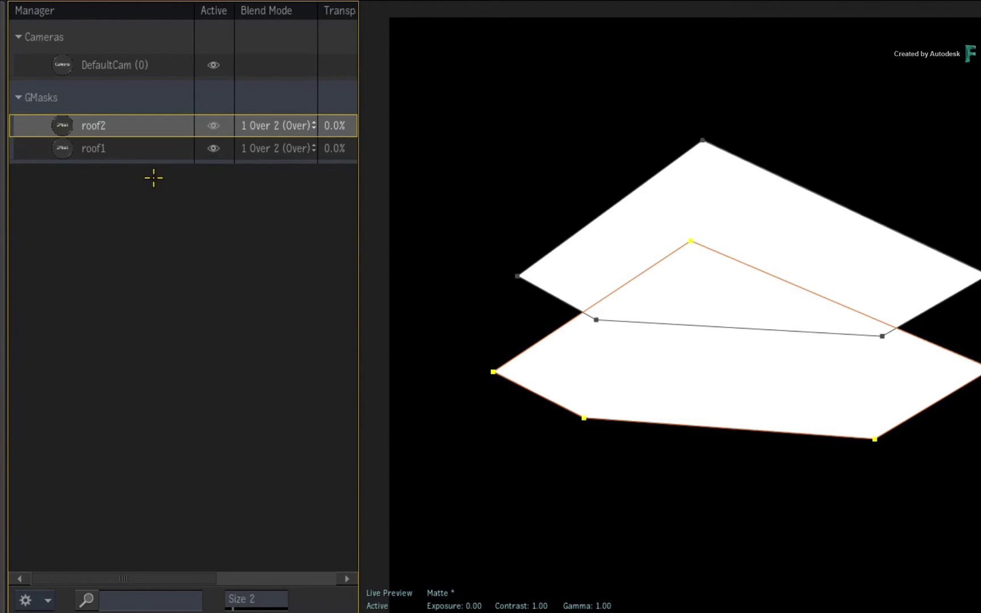
{"action": "left_click", "coordinate": [62, 148]}
{"action": "left_click", "coordinate": [65, 126]}
Step: Try 2 Minus 1 (Outside) on roof2, then settle on 1 Minus 2 (Cutout)
{"action": "left_click", "coordinate": [259, 125]}
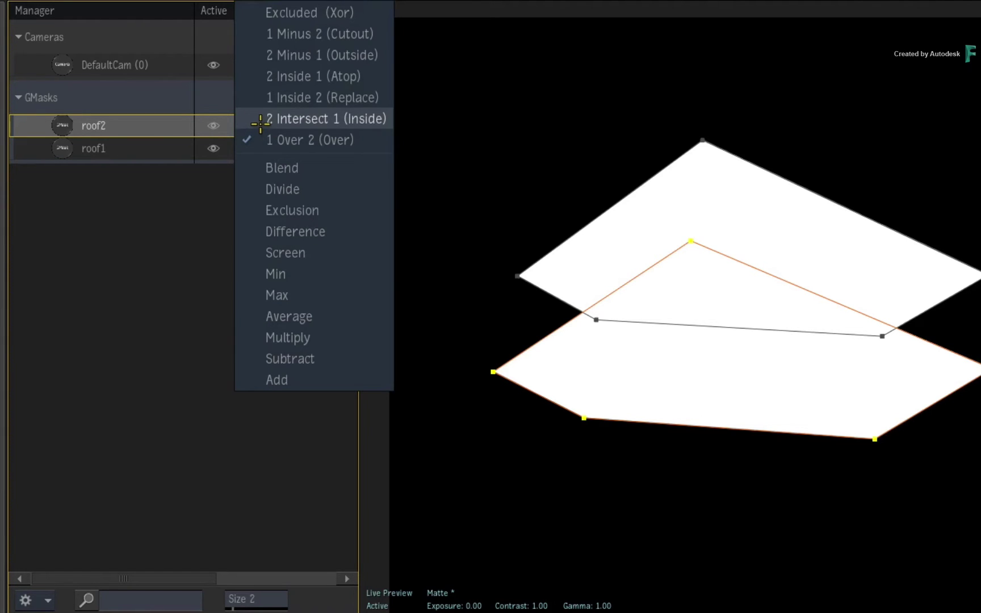
{"action": "left_click", "coordinate": [303, 55]}
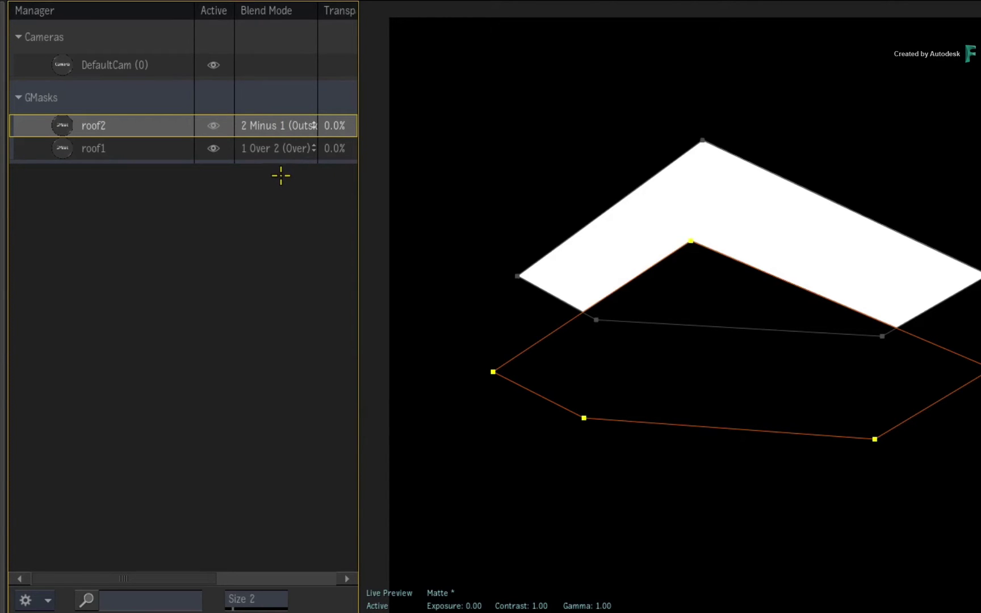
{"action": "left_click", "coordinate": [279, 125]}
{"action": "left_click", "coordinate": [281, 106]}
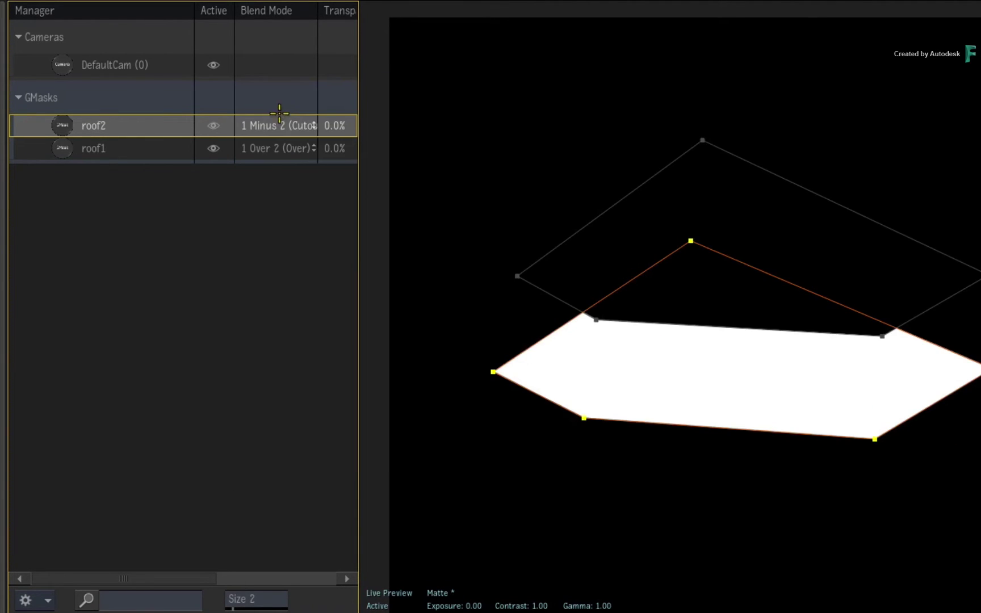
Step: Move roof1 above roof2 in the stack and reset roof2 to 1 Over 2 (Over)
{"action": "left_click", "coordinate": [64, 149]}
{"action": "left_click_drag", "start_coordinate": [65, 141], "coordinate": [64, 123]}
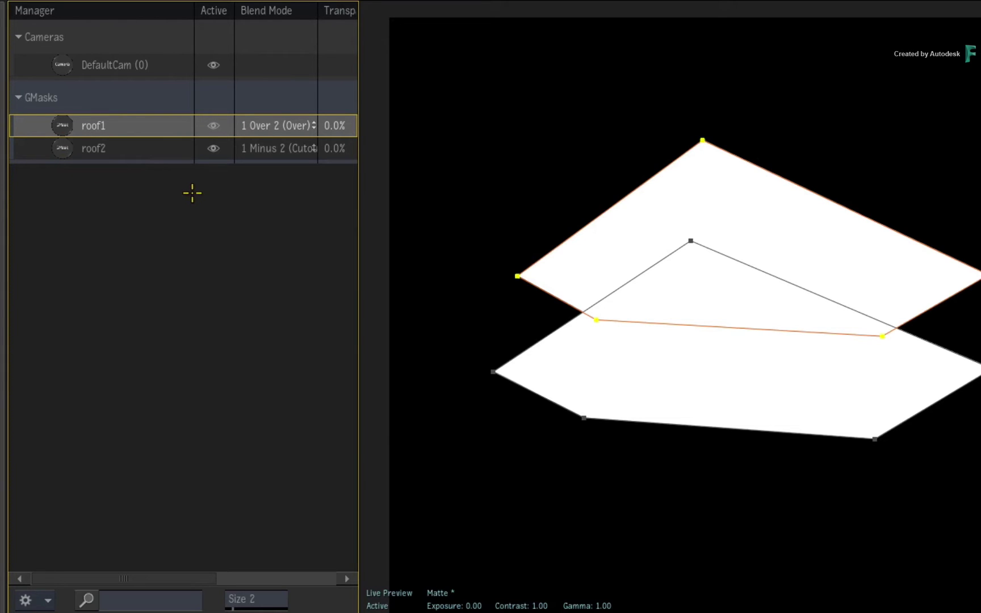
{"action": "left_click", "coordinate": [284, 148]}
{"action": "left_click", "coordinate": [289, 253]}
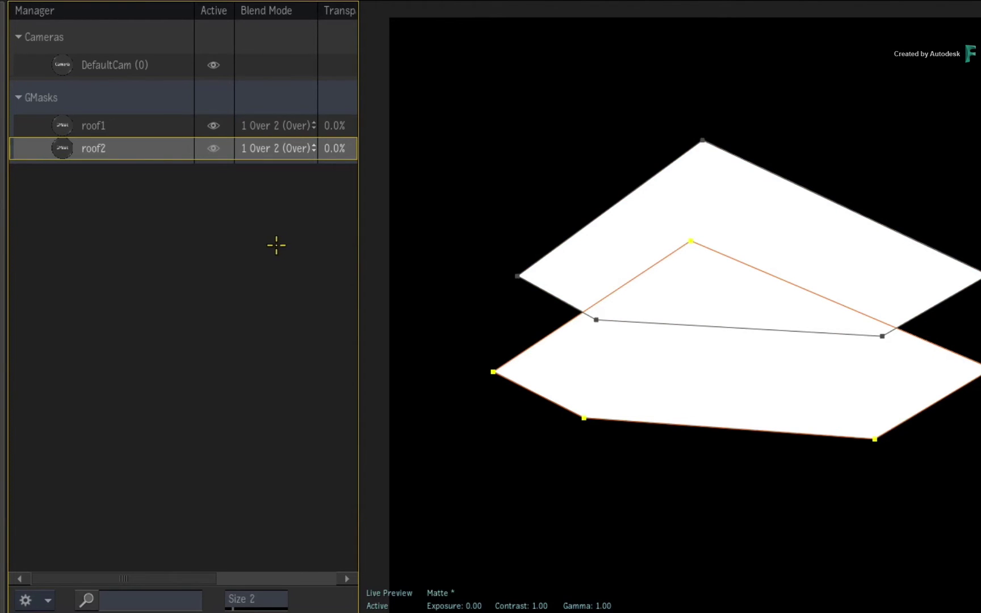
Step: Try 1 Minus 2 (Cutout) on roof1, then return it to 1 Over 2 (Over)
{"action": "left_click", "coordinate": [266, 125]}
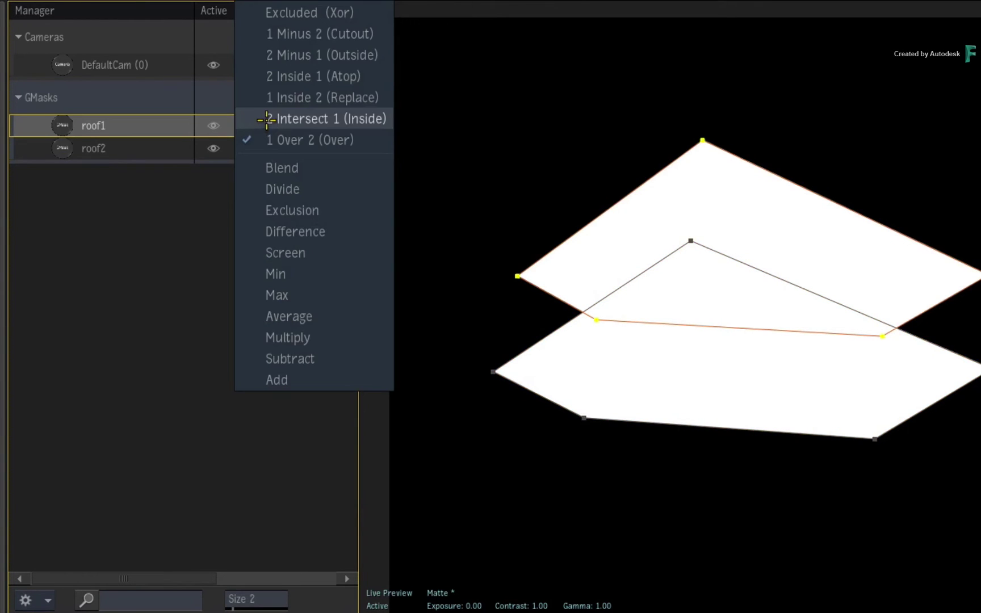
{"action": "left_click", "coordinate": [320, 34]}
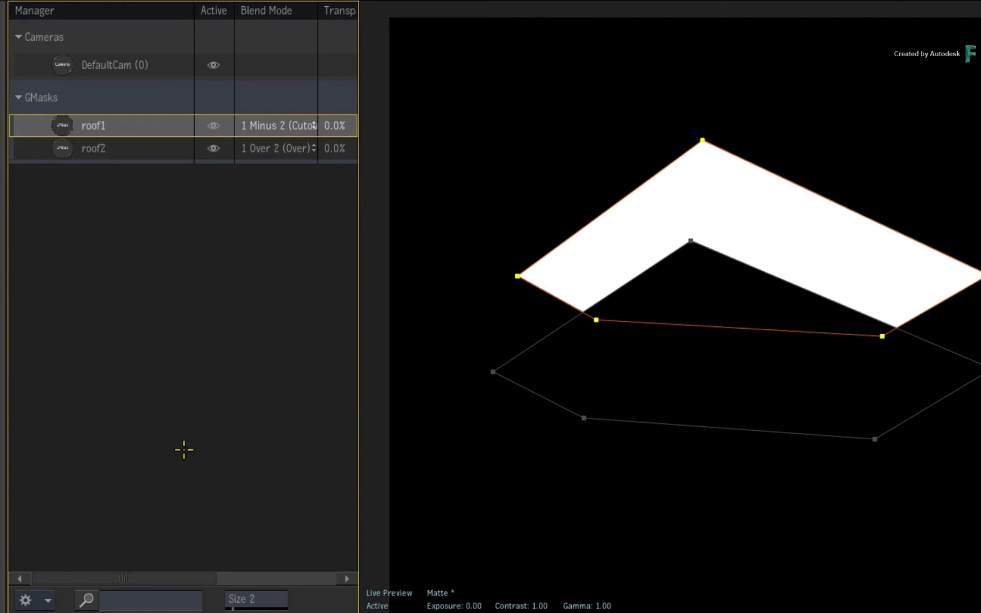
{"action": "left_click", "coordinate": [282, 126]}
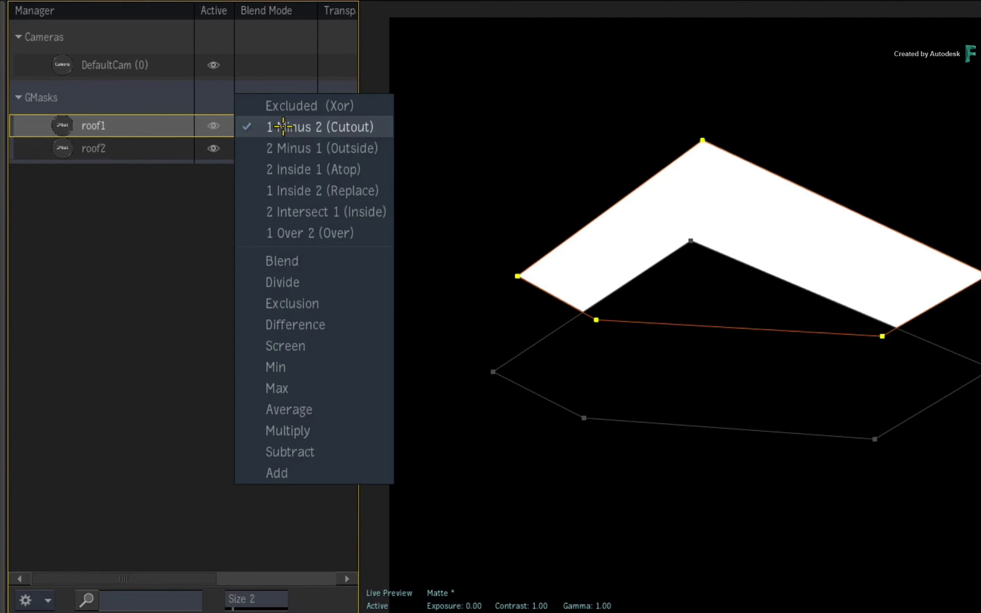
{"action": "left_click", "coordinate": [188, 213]}
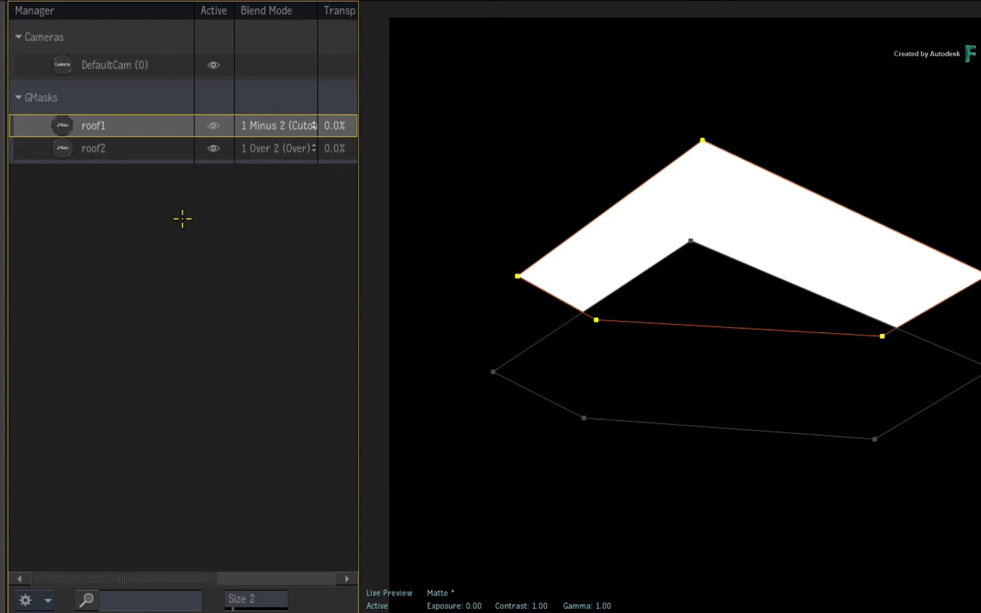
{"action": "left_click", "coordinate": [288, 125]}
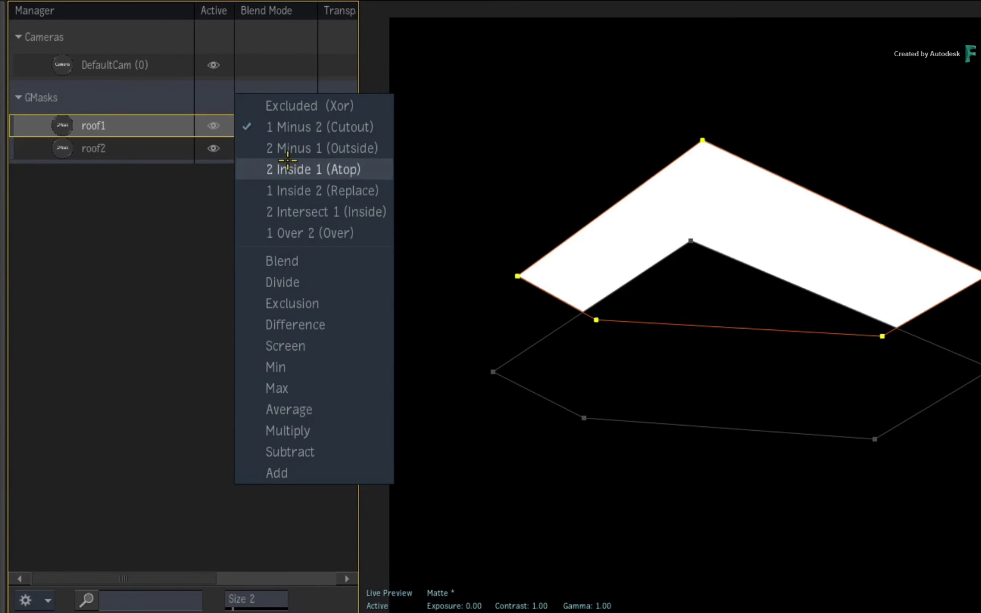
{"action": "left_click", "coordinate": [292, 232]}
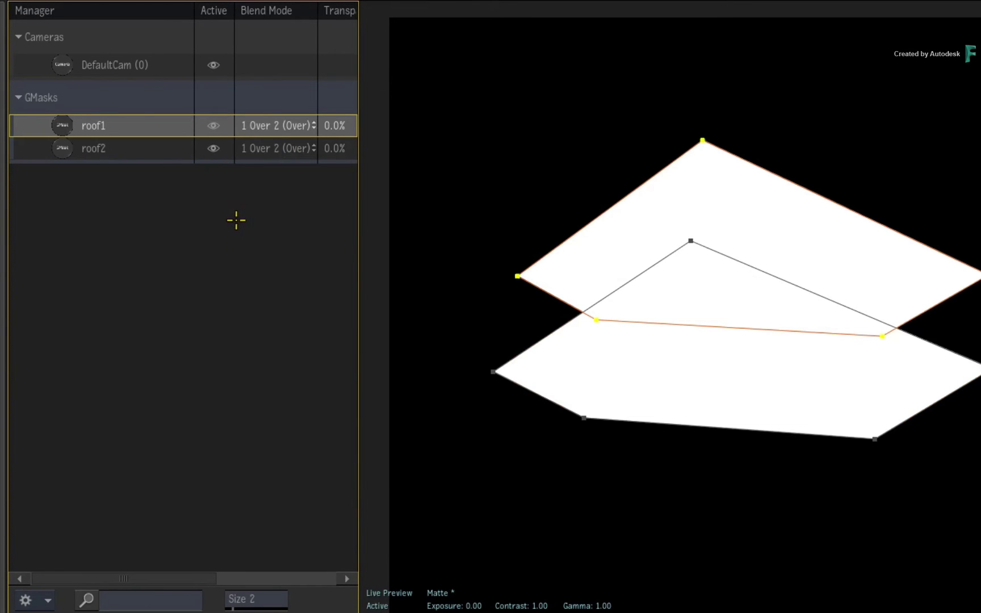
Step: Reset roof1's transparency from 7.0% back to 0.0% in the Calculator, showing the Effect and Z Position columns
{"action": "left_click_drag", "start_coordinate": [124, 578], "coordinate": [144, 578]}
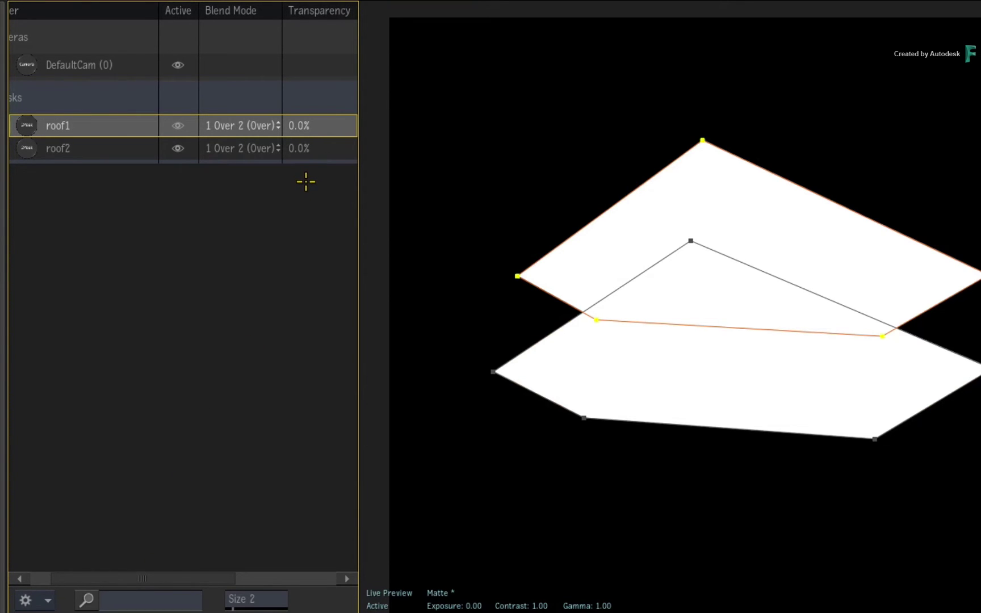
{"action": "left_click_drag", "start_coordinate": [299, 125], "coordinate": [526, 149]}
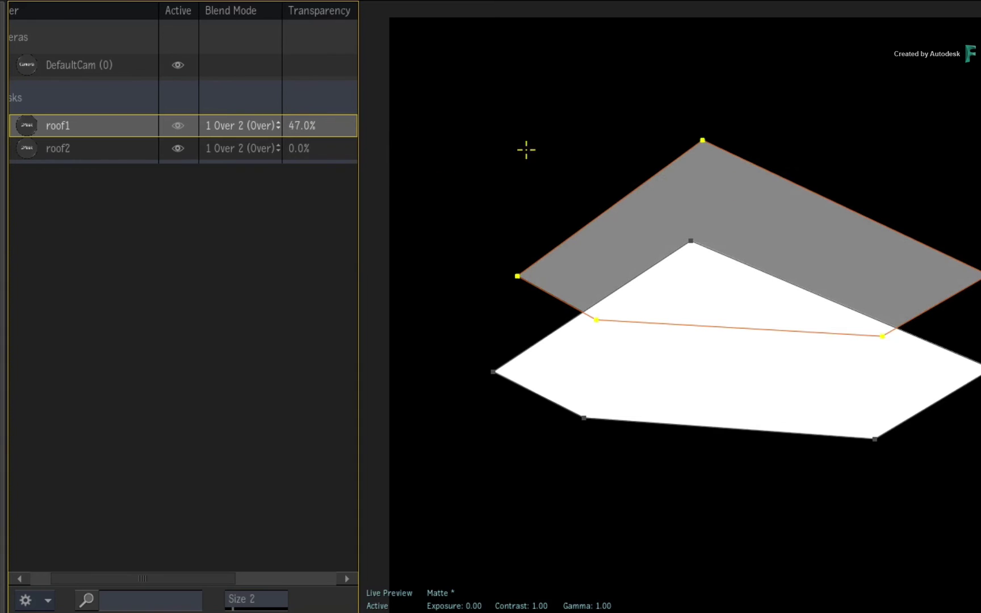
{"action": "left_click", "coordinate": [300, 125]}
{"action": "left_click", "coordinate": [271, 328]}
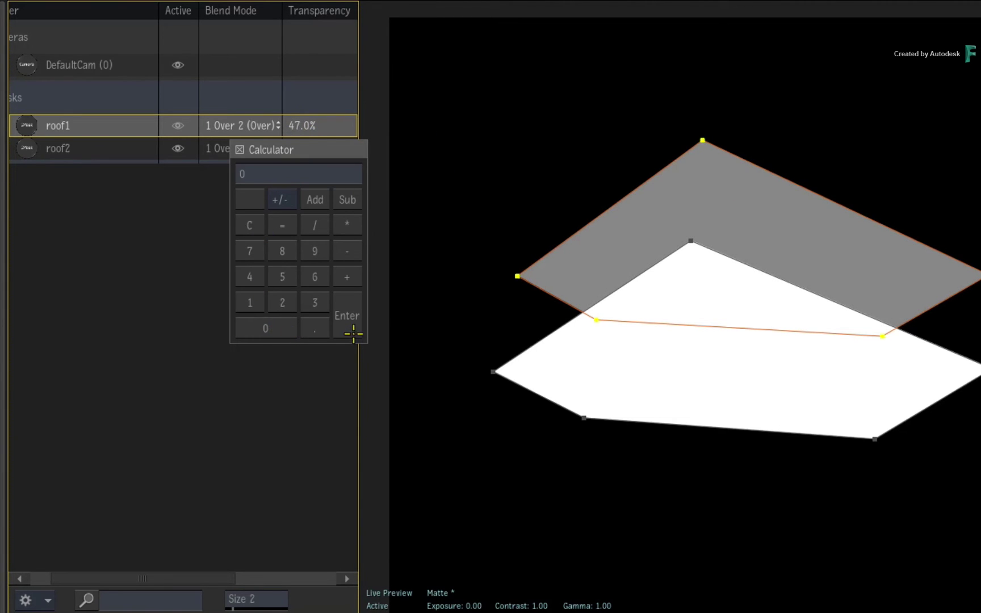
{"action": "left_click", "coordinate": [354, 320]}
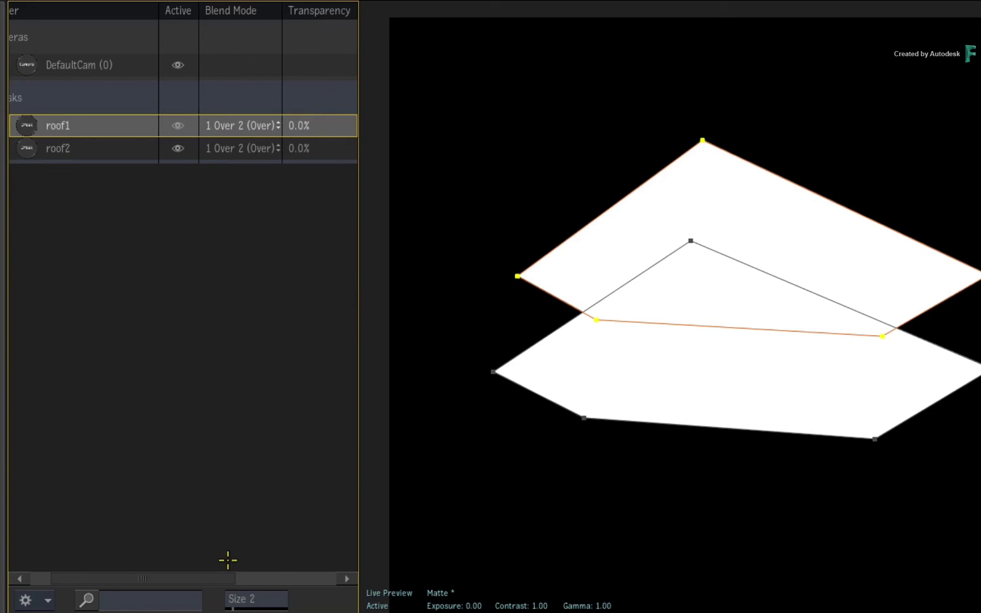
{"action": "left_click_drag", "start_coordinate": [215, 577], "coordinate": [308, 570]}
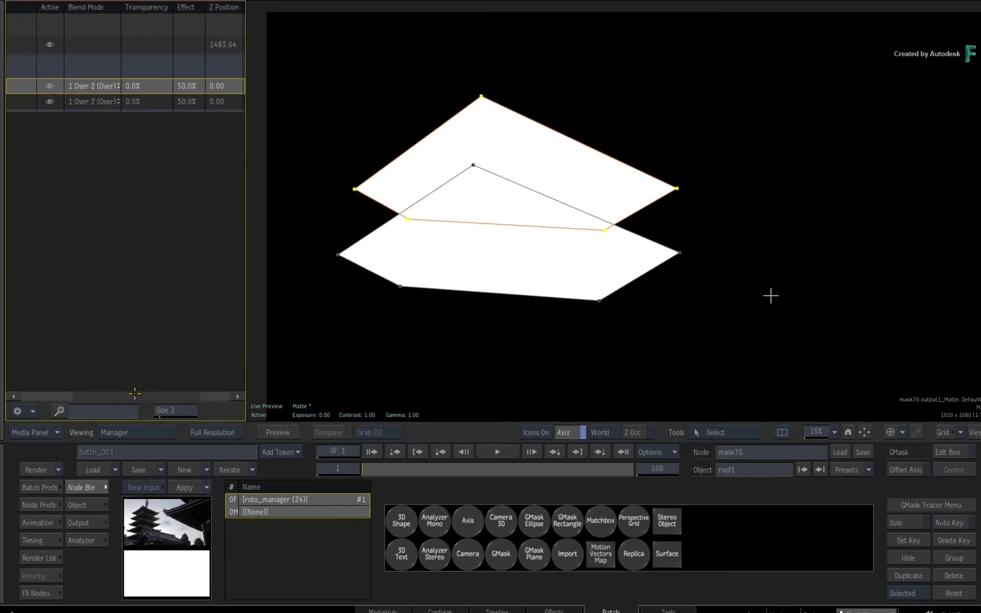
Step: Open roof1's Object/Axis and Mask editor, then alternate between roof2 and roof1 to compare their shapes
{"action": "left_click_drag", "start_coordinate": [195, 588], "coordinate": [95, 545]}
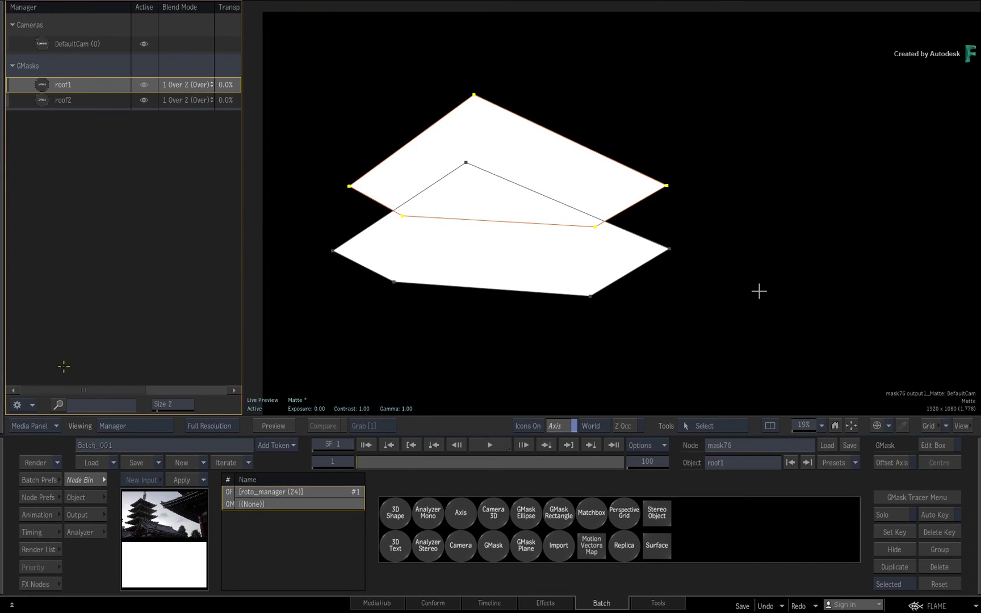
{"action": "double_click", "coordinate": [44, 84]}
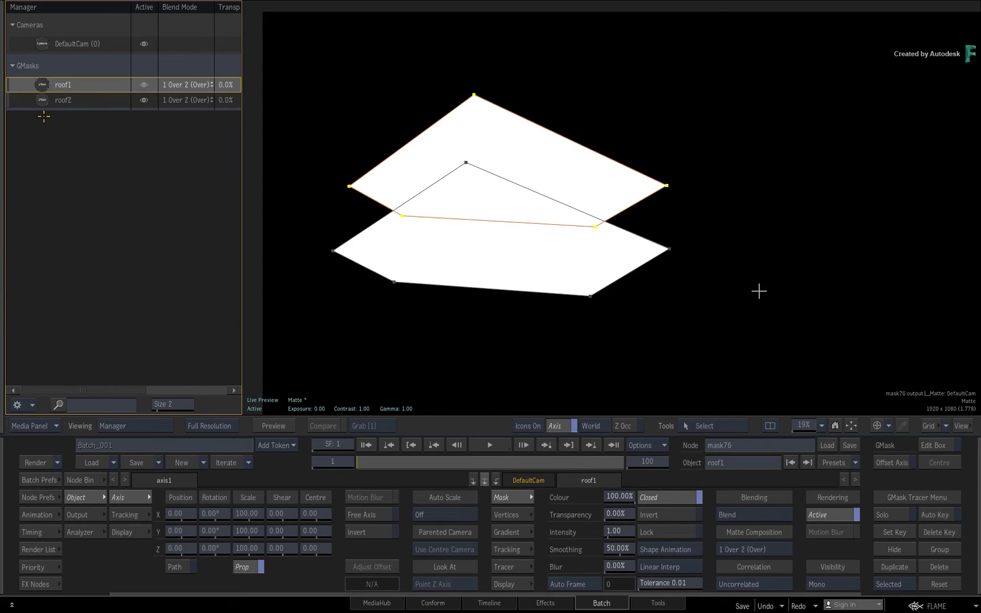
{"action": "left_click", "coordinate": [45, 100]}
{"action": "left_click", "coordinate": [44, 85]}
{"action": "left_click", "coordinate": [42, 99]}
{"action": "left_click", "coordinate": [44, 85]}
{"action": "left_click", "coordinate": [42, 97]}
{"action": "left_click", "coordinate": [43, 85]}
{"action": "left_click", "coordinate": [43, 100]}
{"action": "left_click", "coordinate": [42, 85]}
{"action": "left_click", "coordinate": [43, 100]}
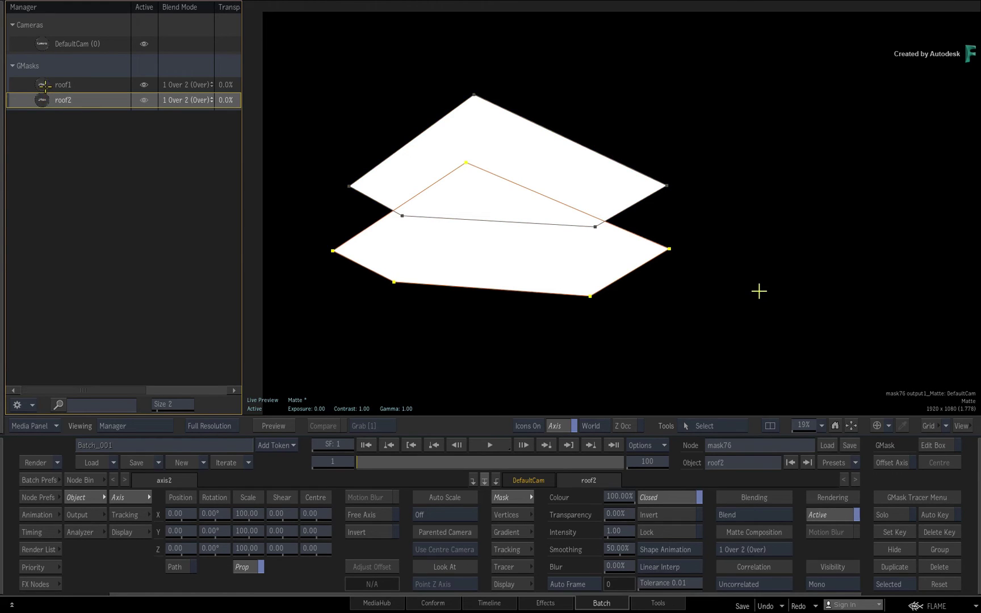
{"action": "left_click", "coordinate": [43, 86]}
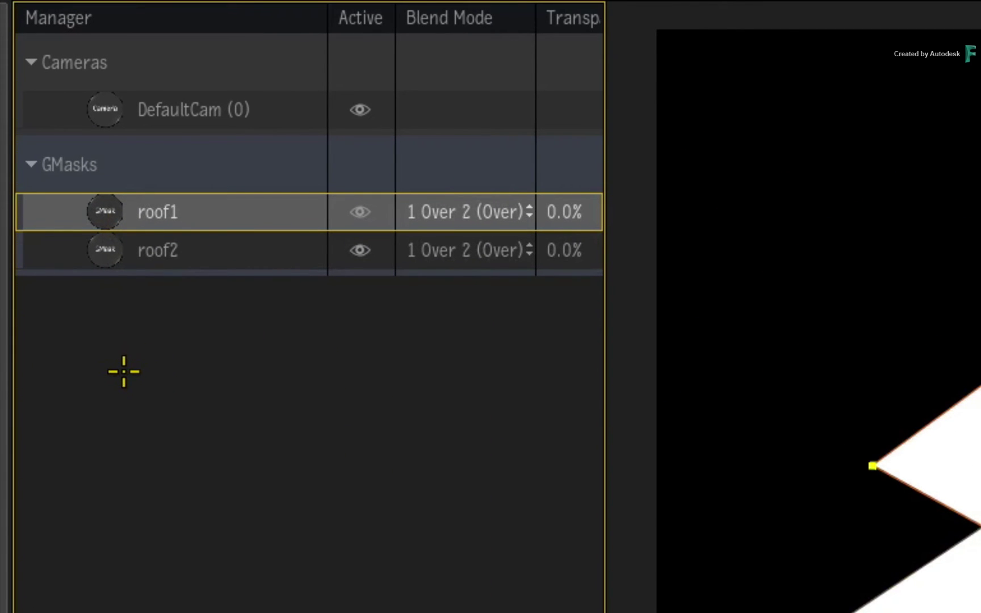
{"action": "left_click", "coordinate": [114, 250]}
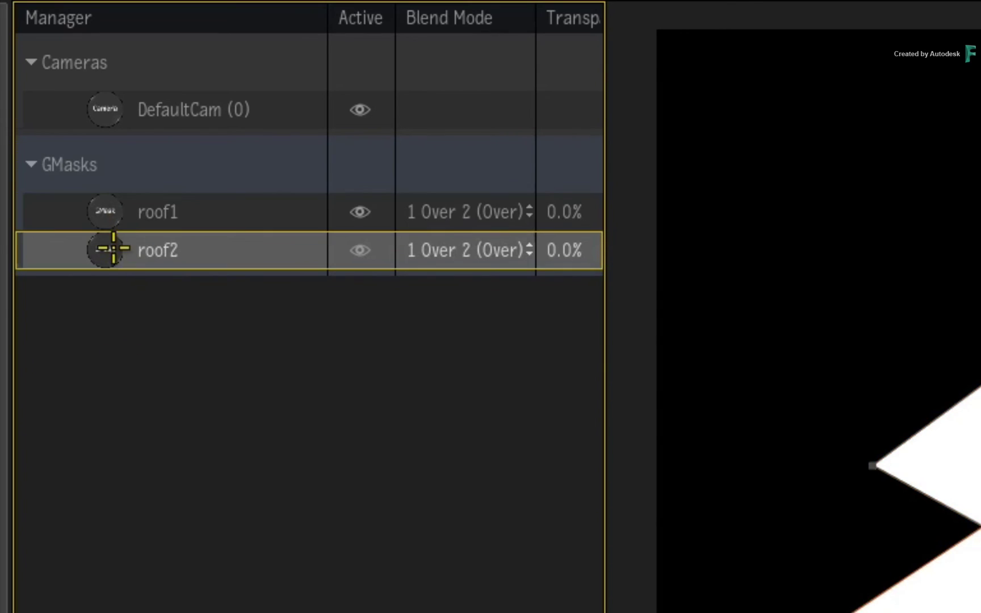
{"action": "left_click", "coordinate": [113, 212]}
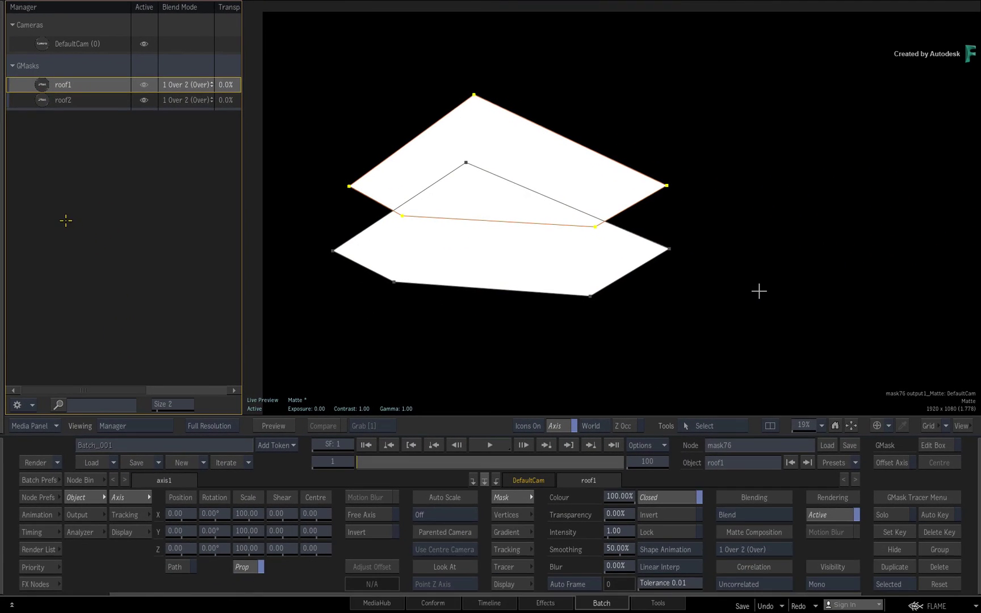
Step: Add an axis3 node in the GMask schematic, parent axis1 and axis2 under it, and shift both roofs
{"action": "key", "text": "asciitilde"}
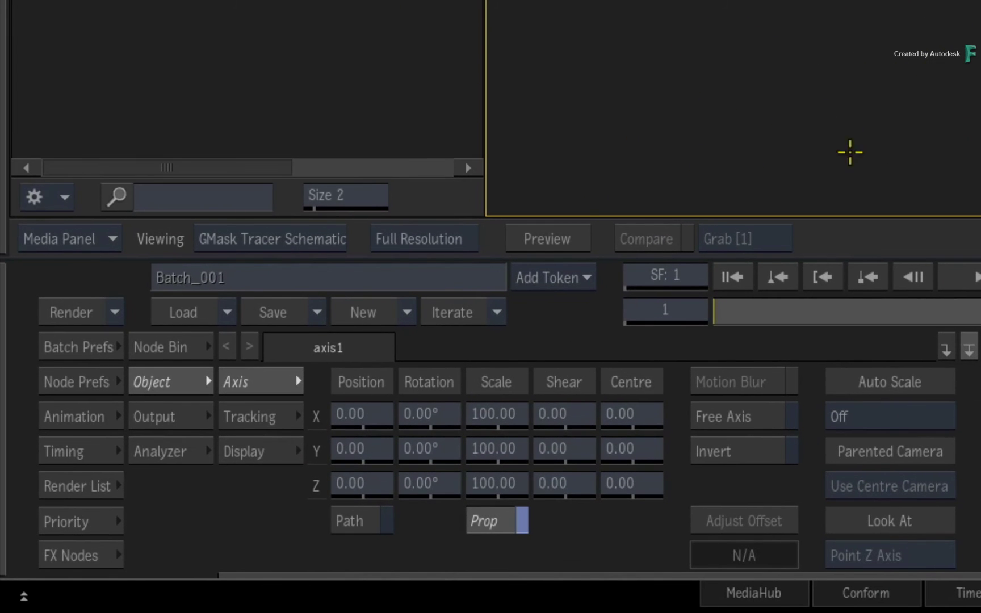
{"action": "left_click", "coordinate": [158, 349]}
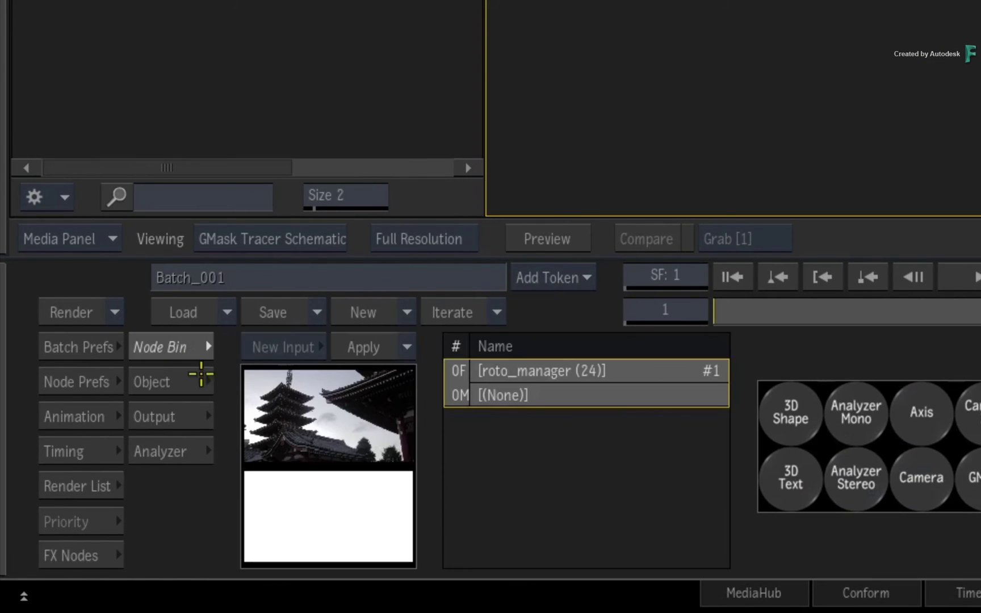
{"action": "left_click_drag", "start_coordinate": [921, 434], "coordinate": [935, 177]}
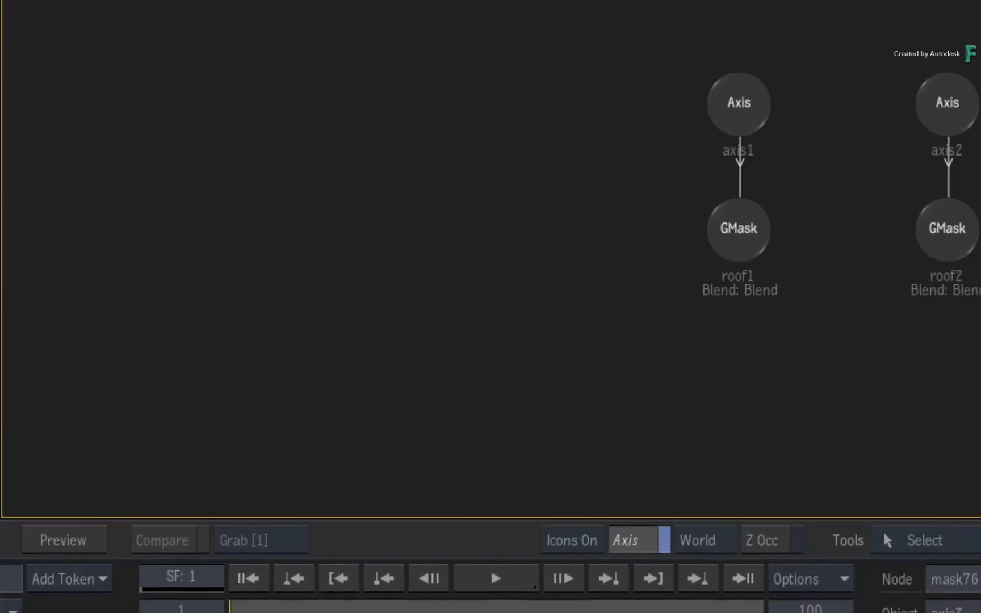
{"action": "left_click_drag", "start_coordinate": [495, 210], "coordinate": [408, 287]}
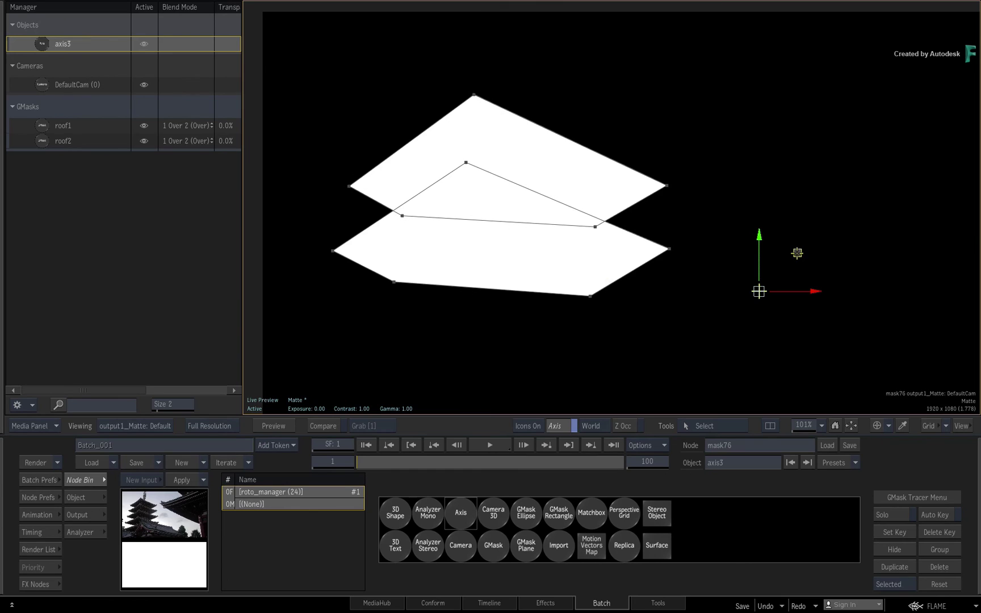
{"action": "left_click_drag", "start_coordinate": [797, 253], "coordinate": [683, 266]}
Step: On roof1, pull the top point slightly upward and move the lower-left point down
{"action": "left_click", "coordinate": [42, 126]}
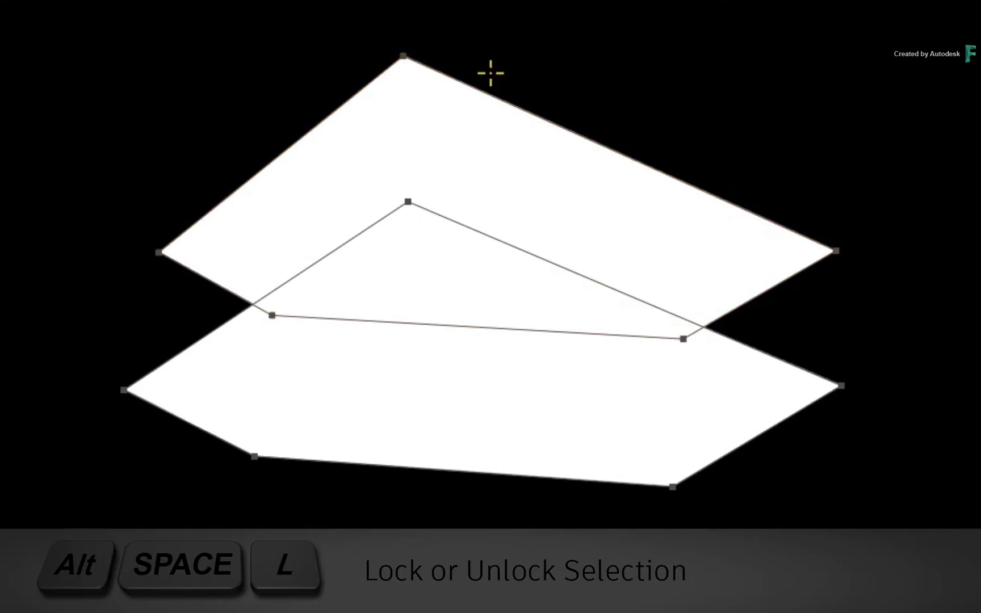
{"action": "left_click", "coordinate": [403, 57]}
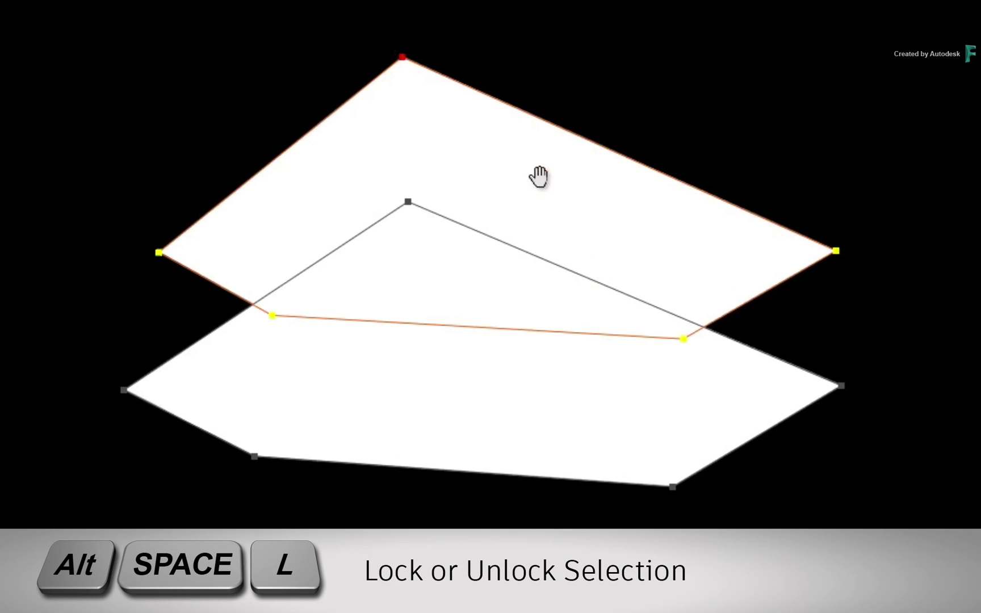
{"action": "left_click_drag", "start_coordinate": [406, 59], "coordinate": [442, 22]}
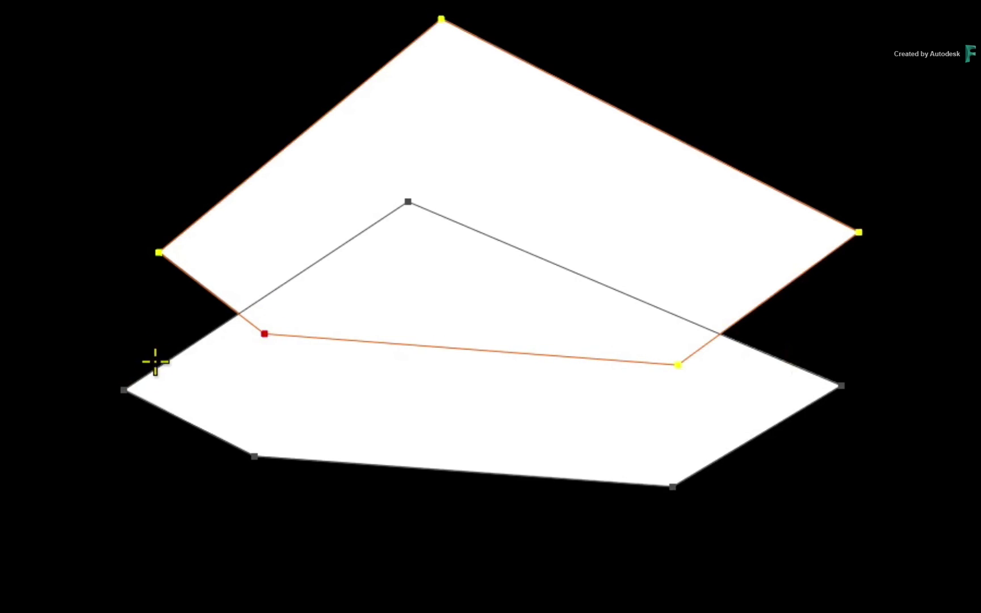
{"action": "left_click", "coordinate": [191, 350]}
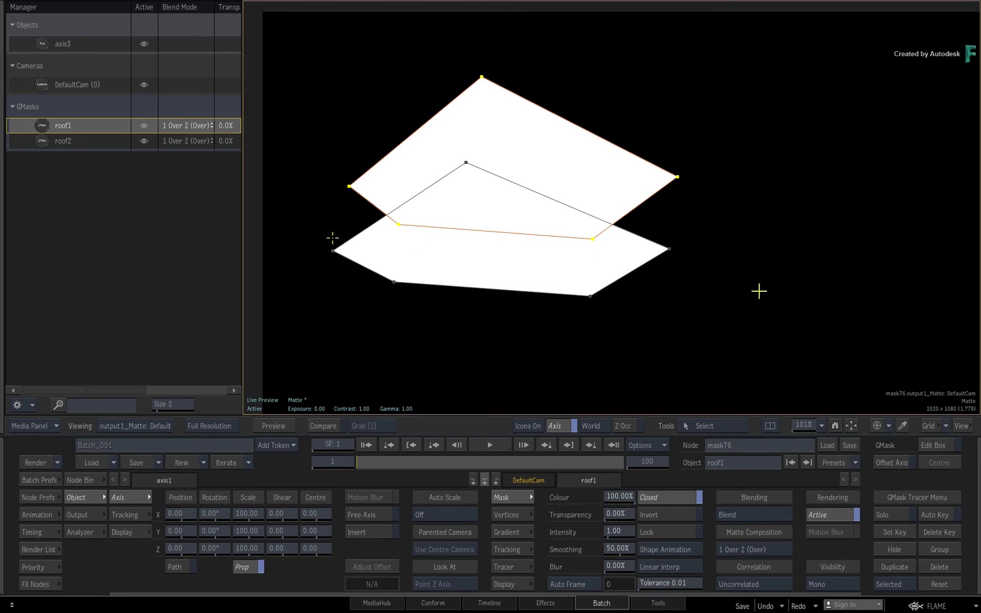
Step: Lock the selection, nudge roof2's left and right points inward, and adjust roof1's left and top points
{"action": "key", "text": "alt+space+l"}
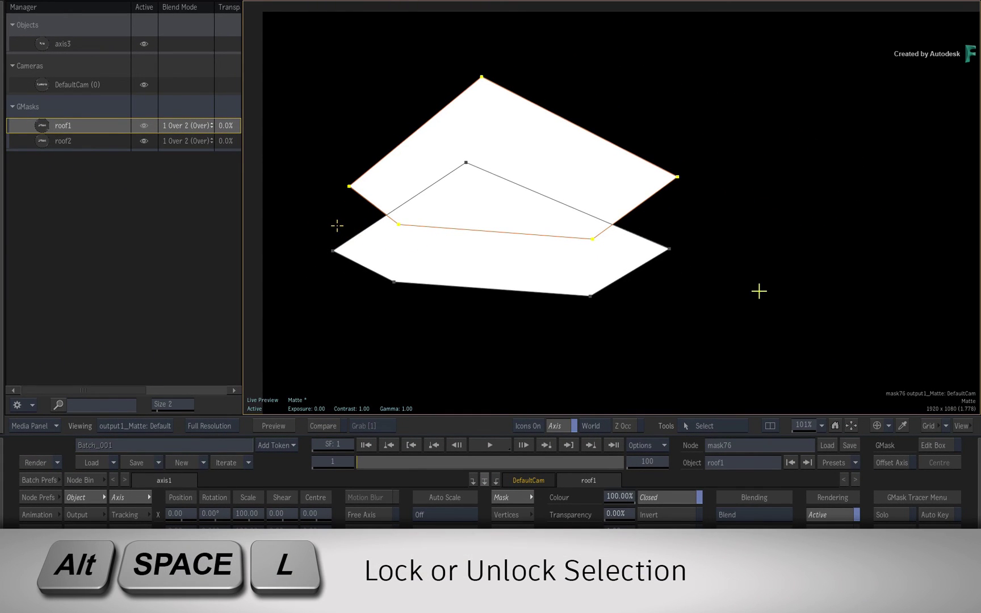
{"action": "left_click", "coordinate": [338, 222]}
{"action": "left_click", "coordinate": [364, 231]}
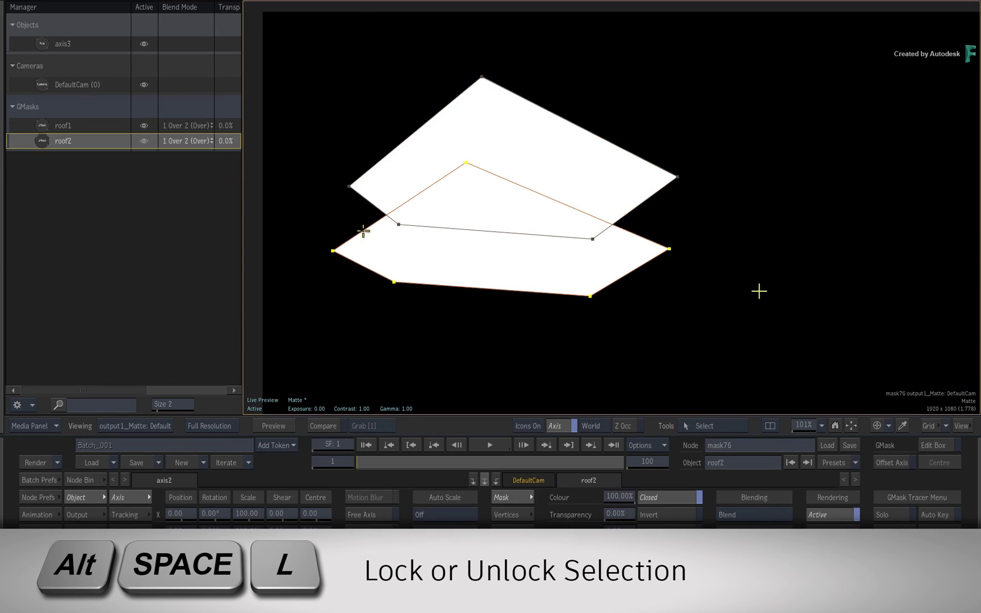
{"action": "left_click_drag", "start_coordinate": [332, 251], "coordinate": [324, 248]}
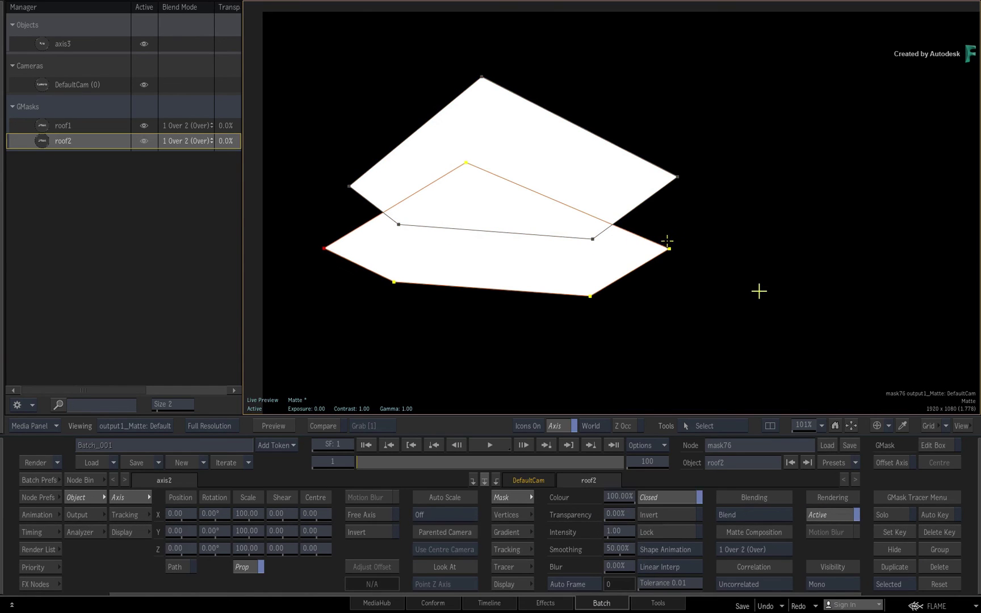
{"action": "left_click_drag", "start_coordinate": [669, 247], "coordinate": [663, 244]}
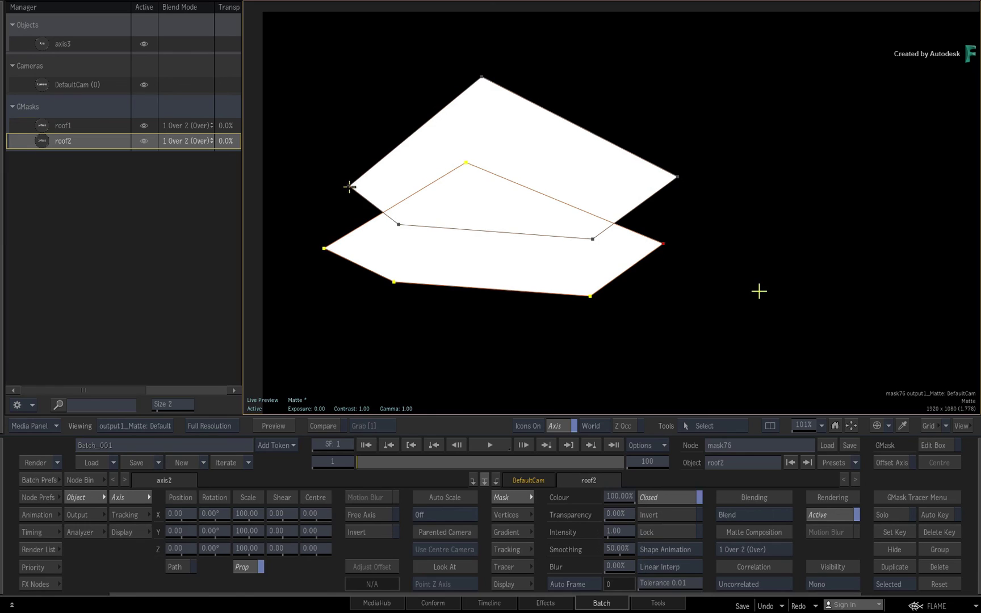
{"action": "left_click_drag", "start_coordinate": [350, 187], "coordinate": [339, 173]}
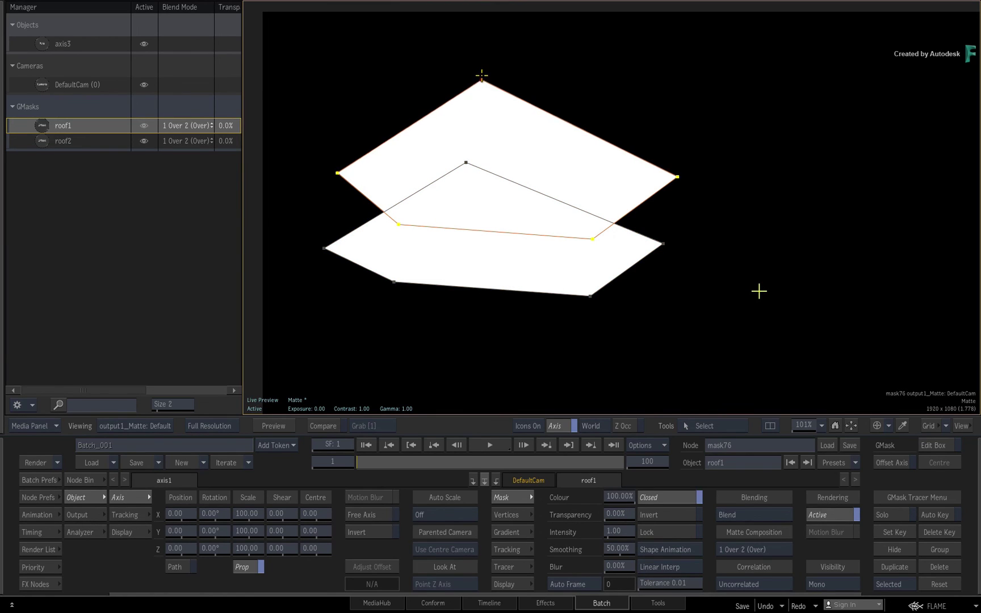
{"action": "left_click_drag", "start_coordinate": [482, 75], "coordinate": [480, 76]}
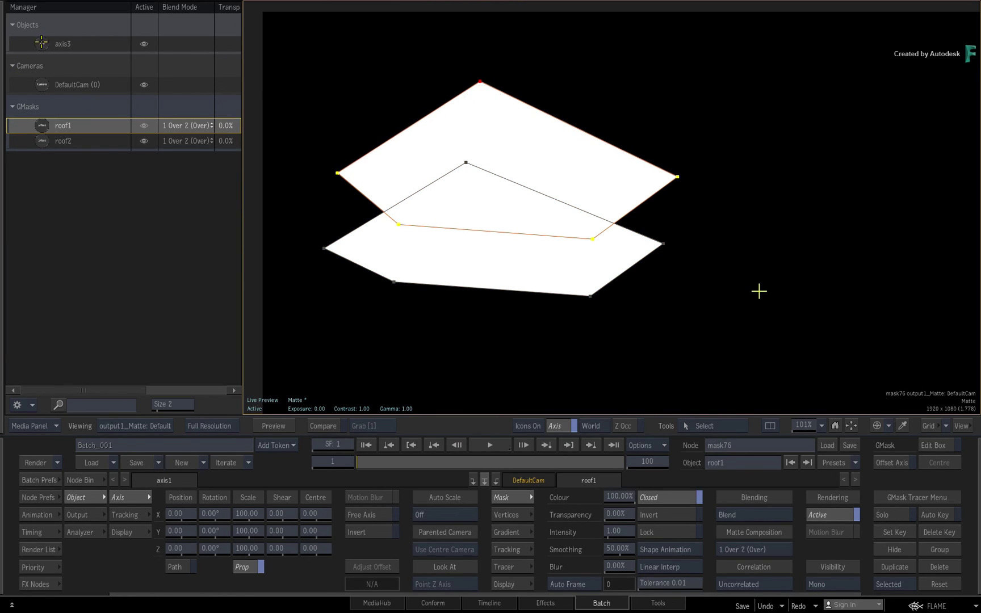
Step: Rotate both roofs with the parent axis3, then pull roof1's left point outward
{"action": "left_click", "coordinate": [41, 43]}
{"action": "left_click_drag", "start_coordinate": [221, 544], "coordinate": [230, 531]}
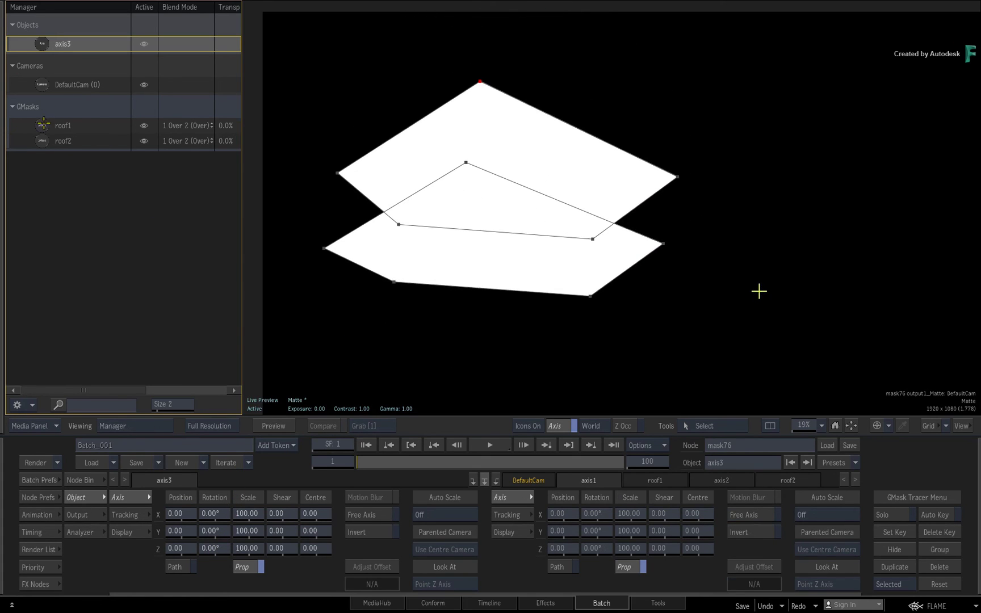
{"action": "left_click", "coordinate": [42, 126]}
{"action": "mouse_move", "coordinate": [335, 169]}
{"action": "left_mouse_down"}
{"action": "mouse_move", "coordinate": [347, 169]}
{"action": "mouse_move", "coordinate": [323, 174]}
{"action": "left_mouse_up"}
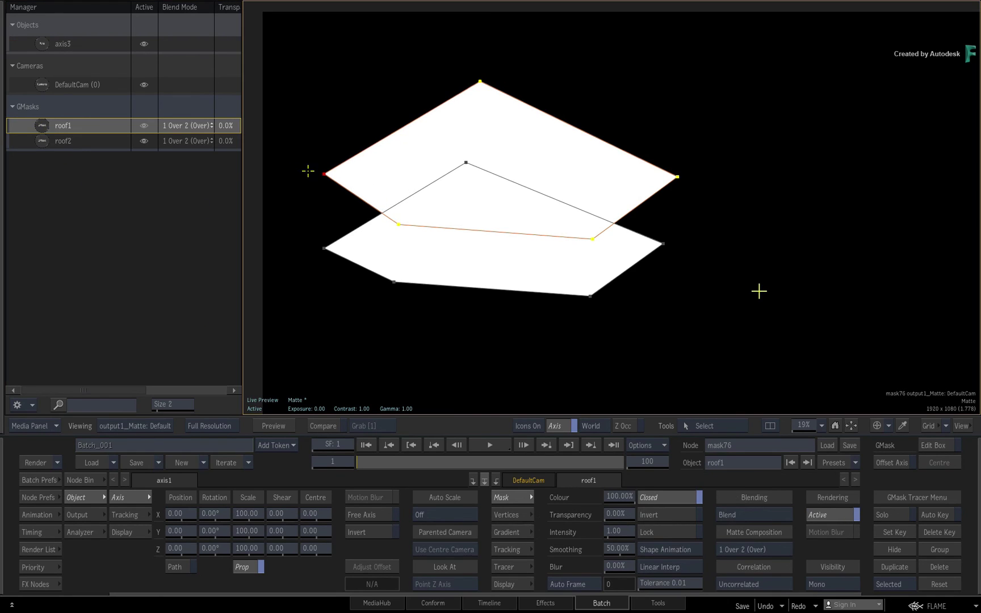
Step: Preview roof1 at 2 Intersect 1 (Inside), then return it to 1 Over 2 (Over)
{"action": "left_click", "coordinate": [201, 125]}
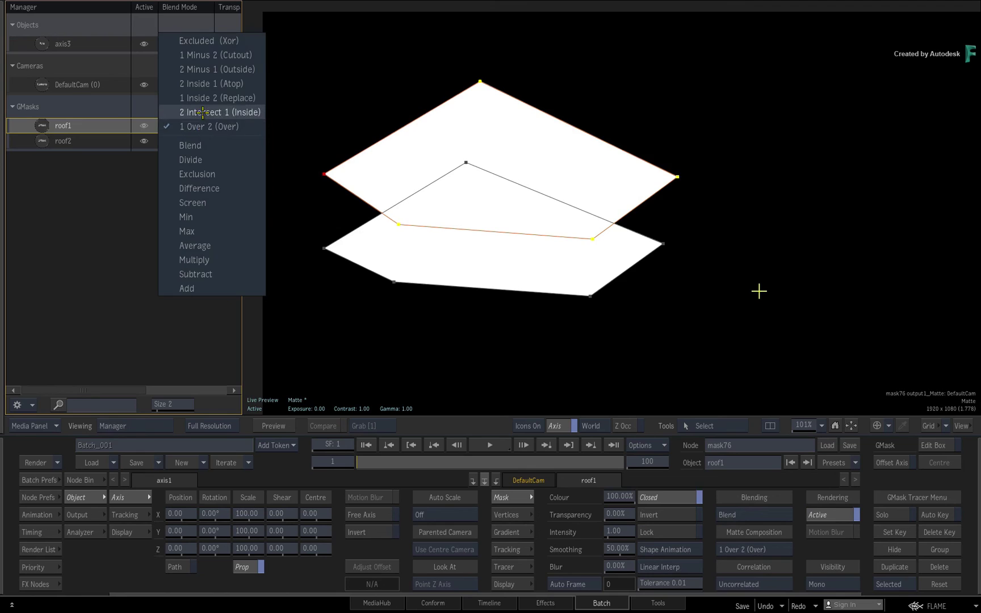
{"action": "left_click", "coordinate": [203, 107]}
{"action": "left_click", "coordinate": [195, 125]}
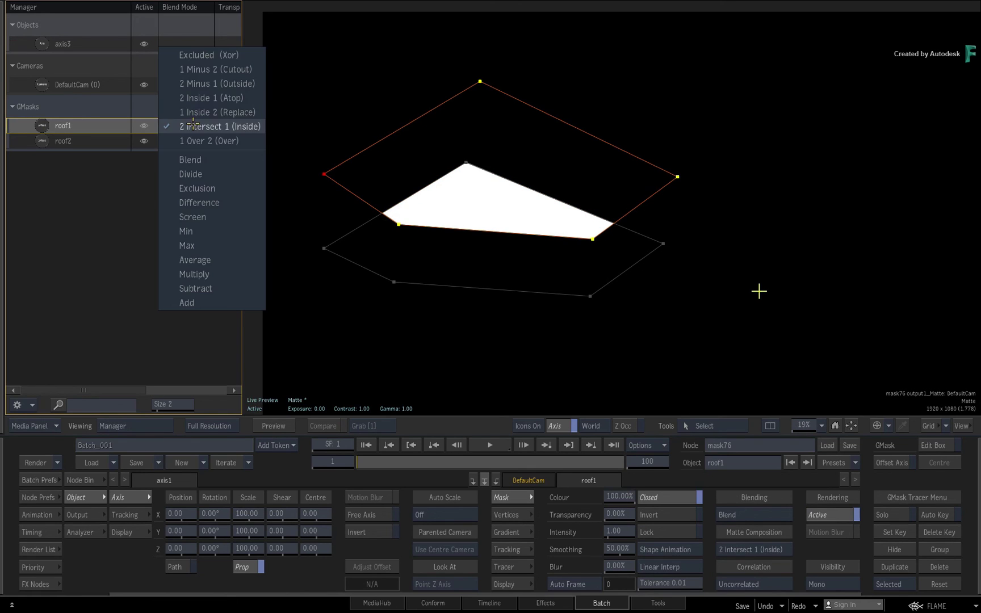
{"action": "left_click", "coordinate": [191, 139]}
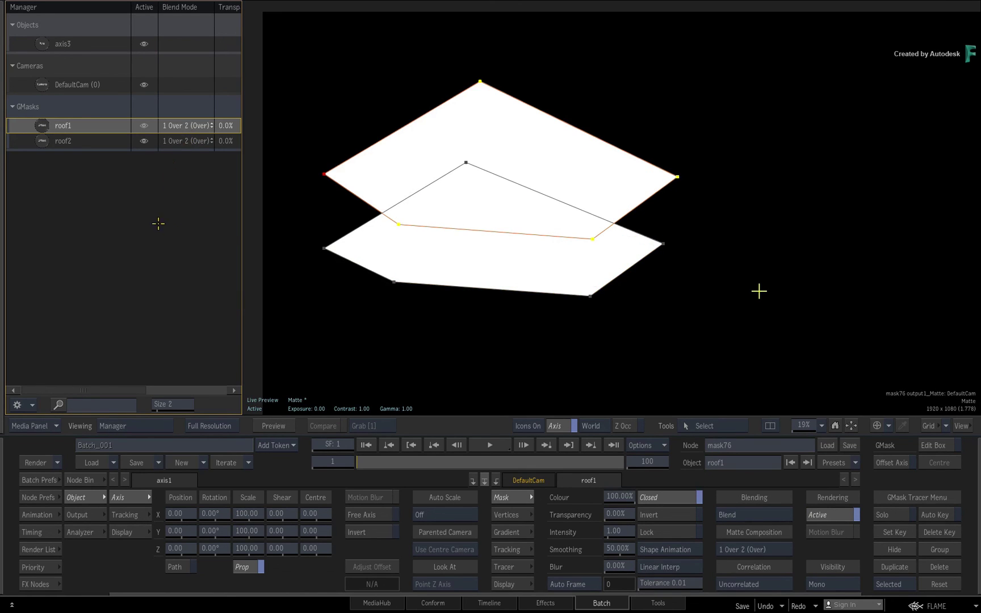
{"action": "left_click", "coordinate": [158, 242]}
{"action": "left_click", "coordinate": [93, 480]}
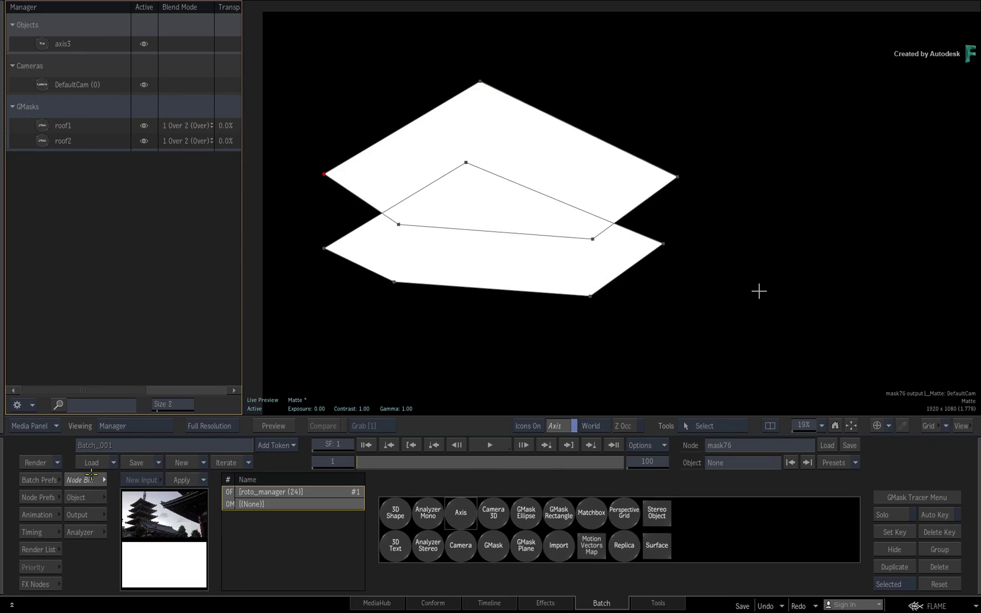